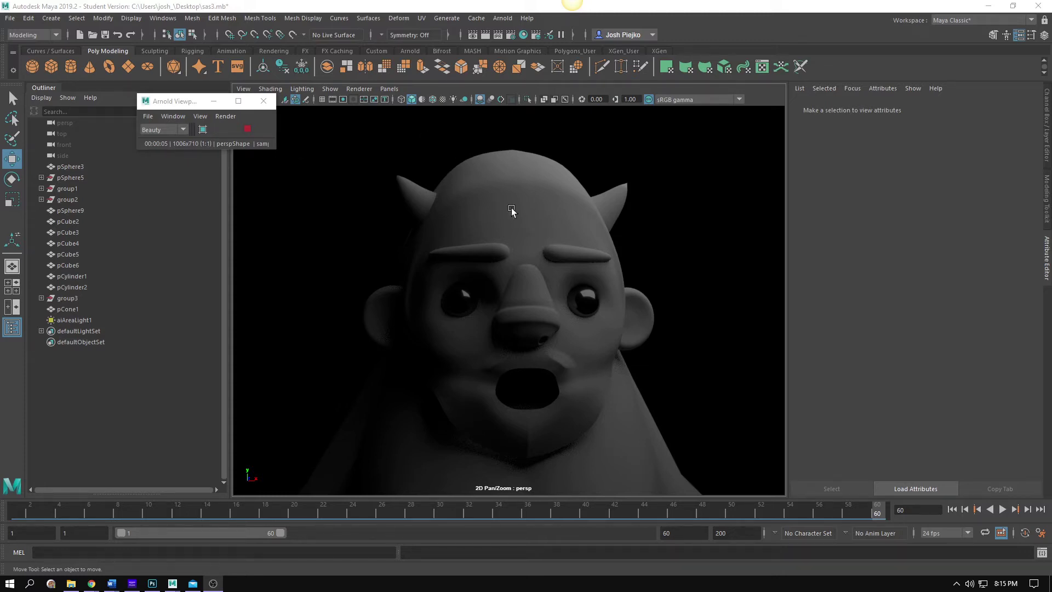
Stop the live Arnold IPR render, then zoom out and tumble the camera around the sasquatch
click(247, 129)
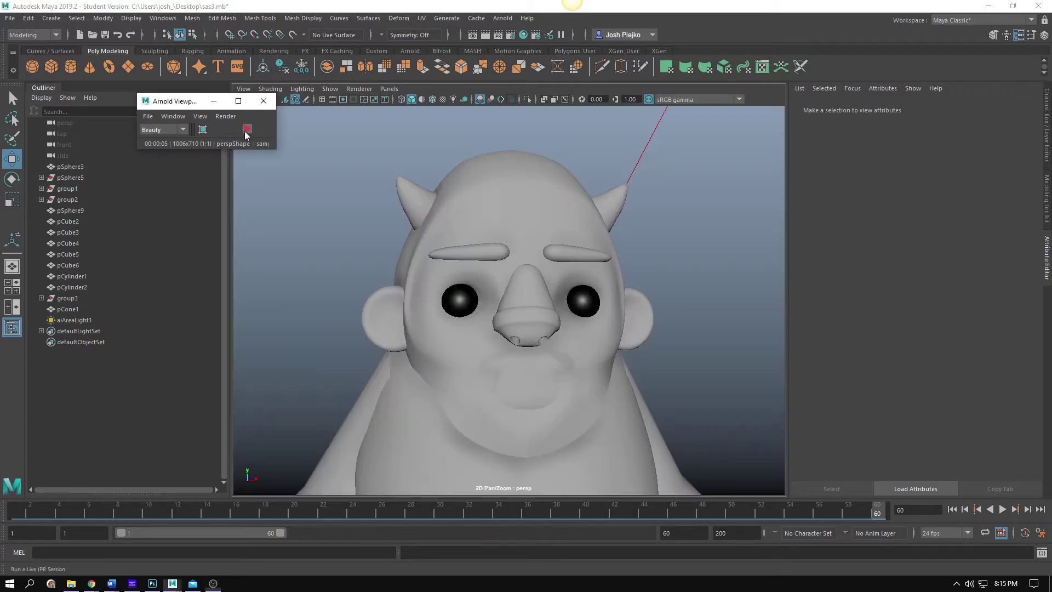
scroll(603, 362, down, 5)
drag(514, 358, 563, 359)
Select the face mesh (pCube2/pCube5) to show its wireframe and dolly in on the mouth
click(563, 360)
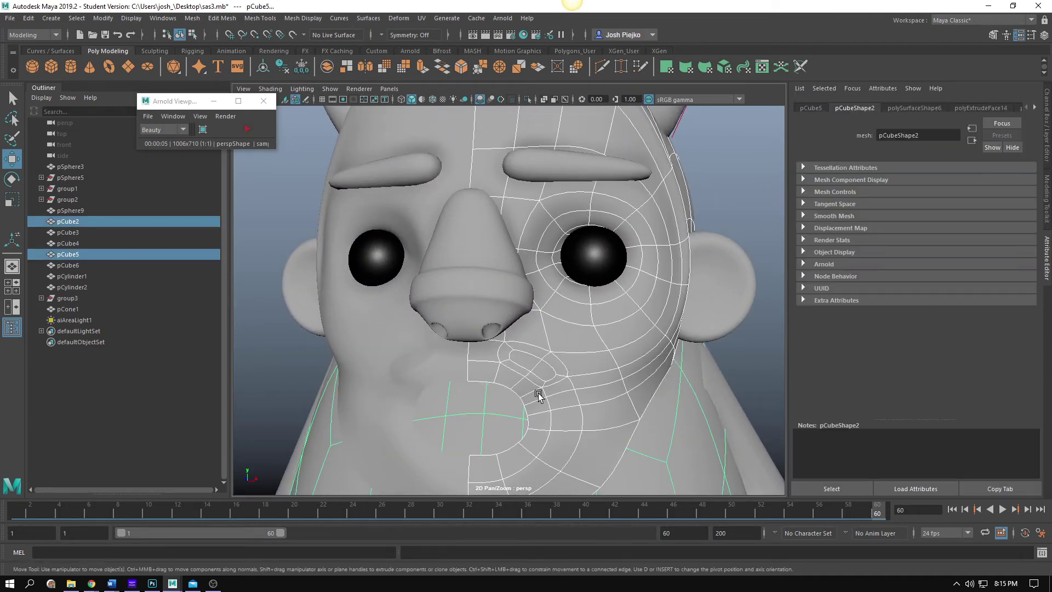
drag(538, 393, 526, 338)
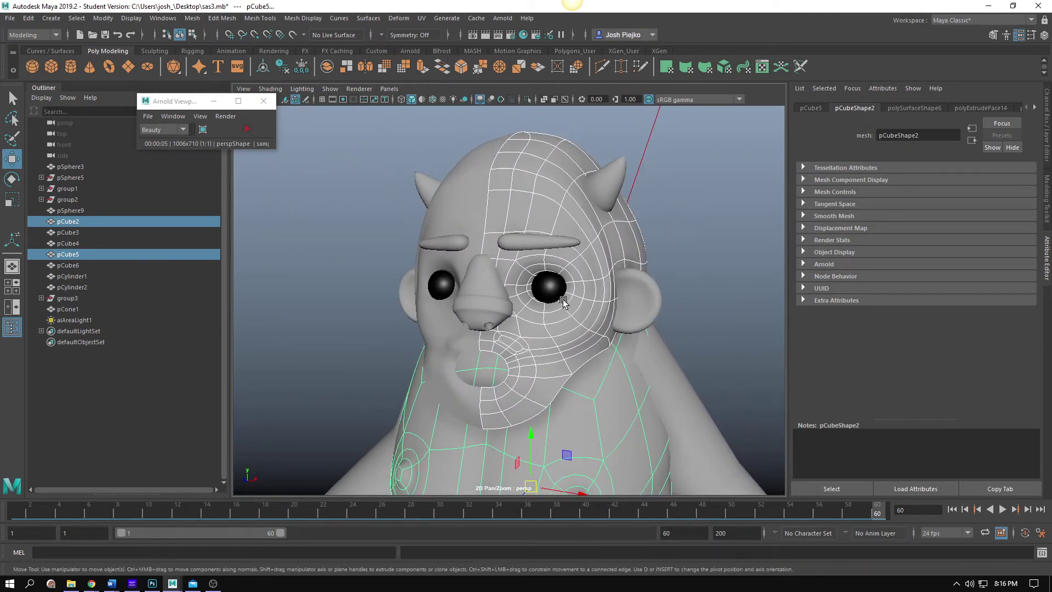
scroll(497, 356, up, 3)
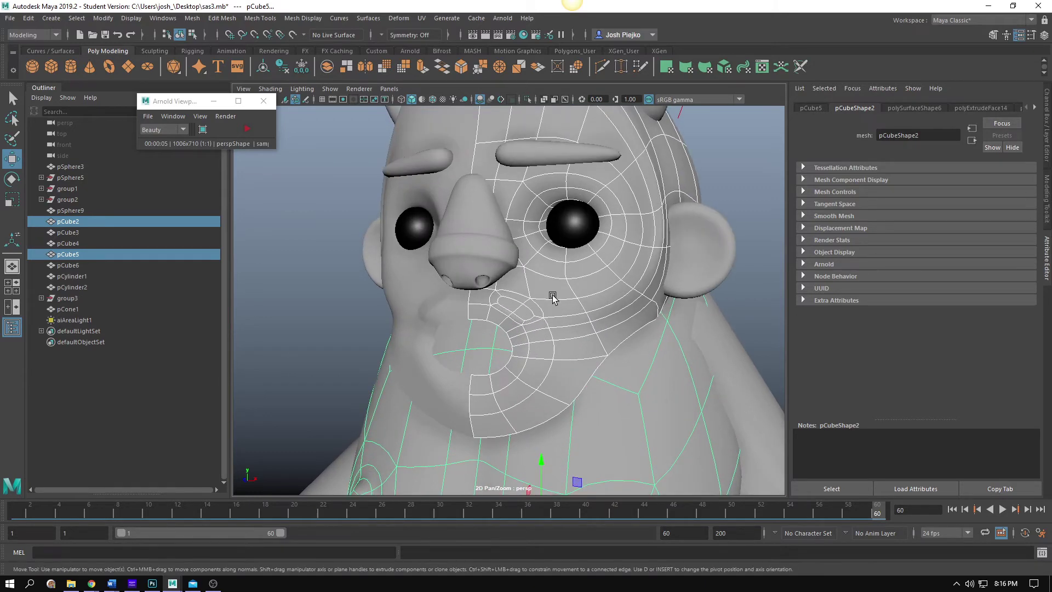
click(550, 21)
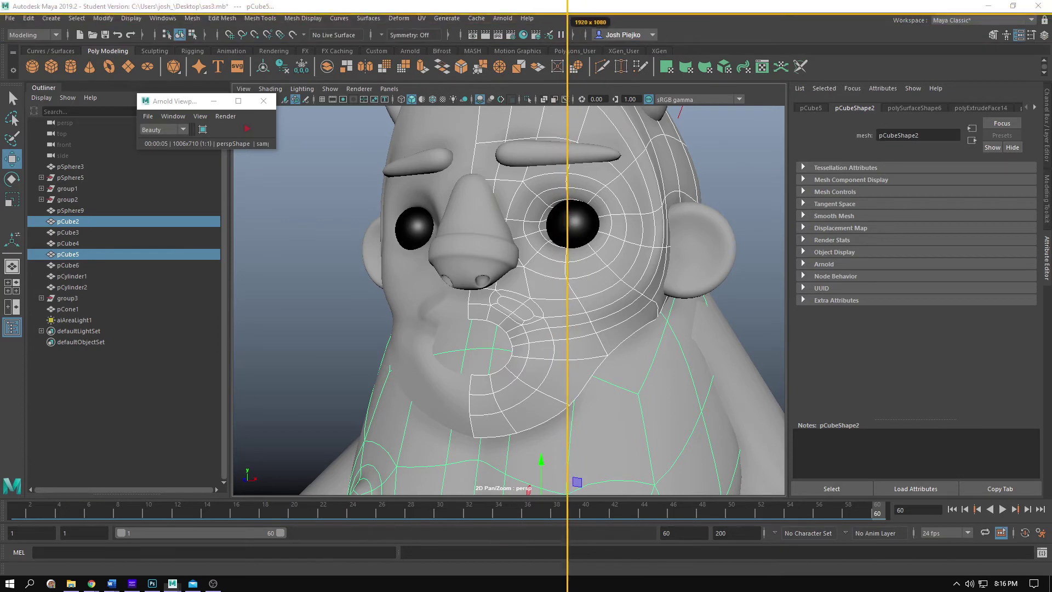
key(Escape)
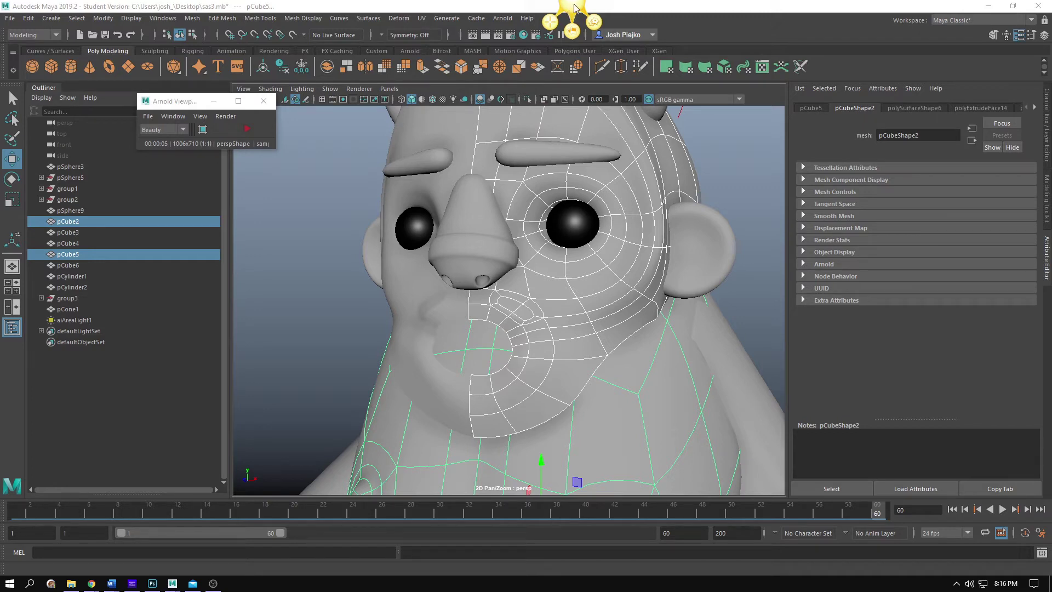
Capture an 822 x 645 Jing image of the sasquatch's wireframed face and mouth
click(551, 22)
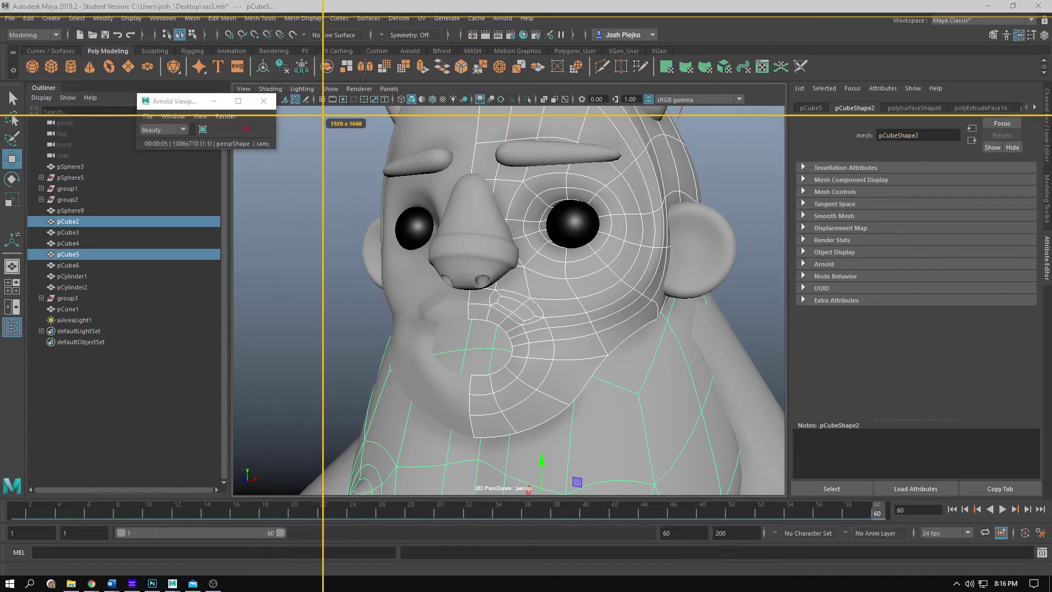
drag(320, 106, 769, 460)
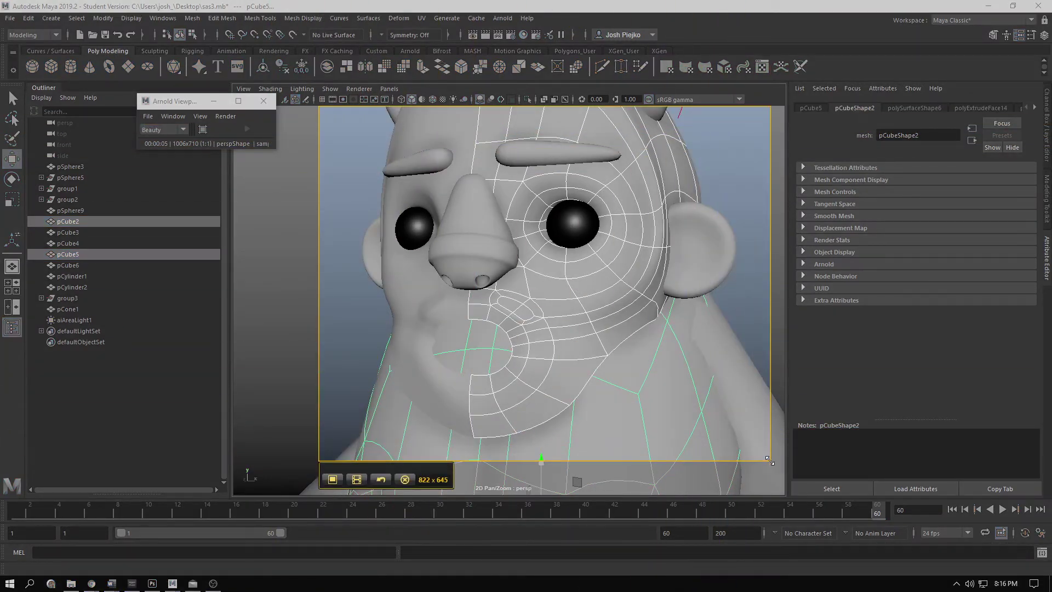
click(334, 481)
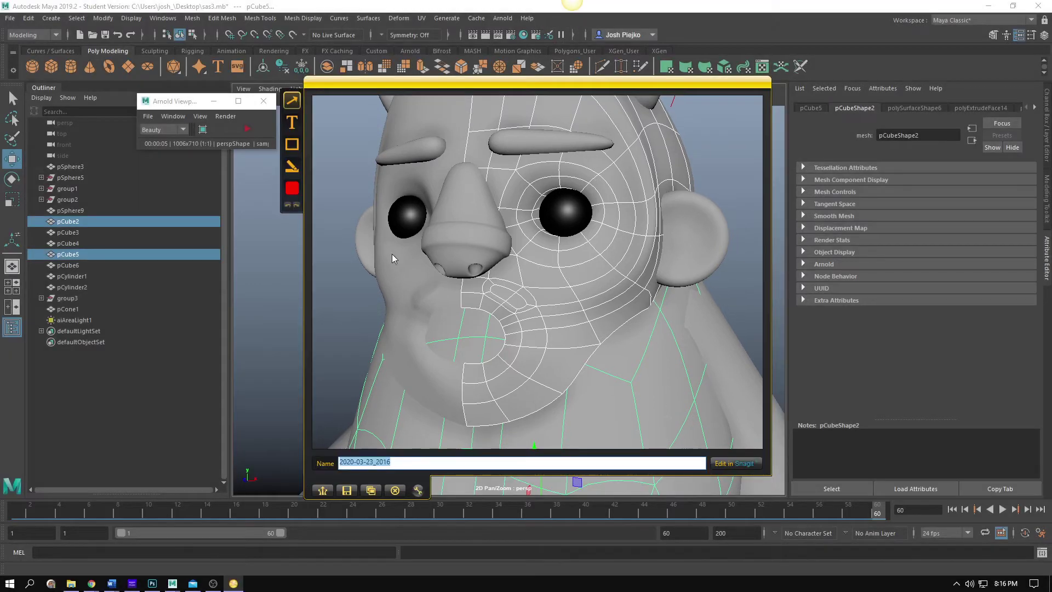
Draw a red arrow to the mouth's edge loop and add the note 'What is up with this?' at its tail
drag(646, 374, 532, 310)
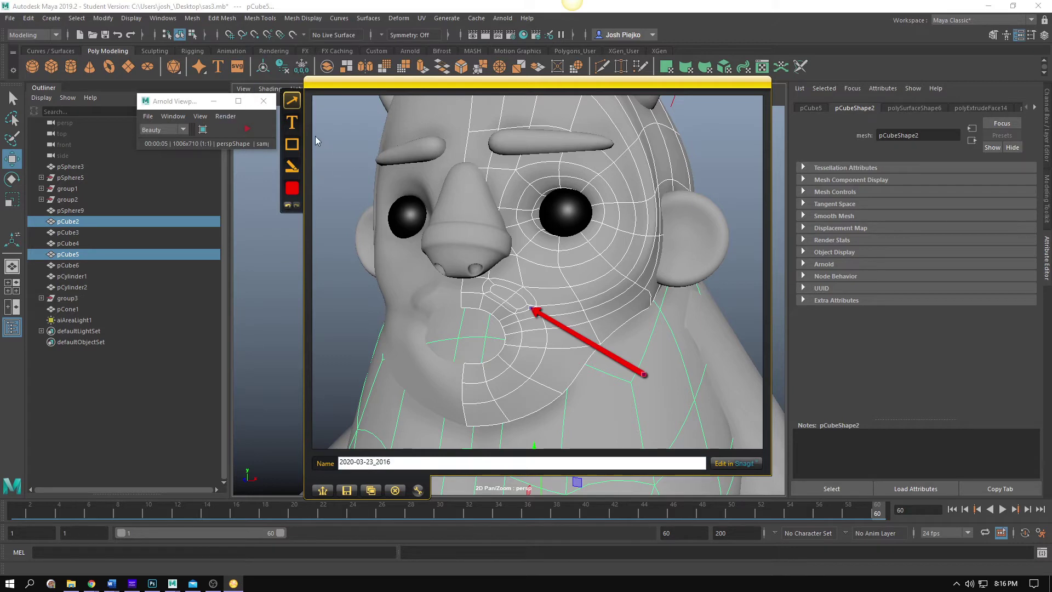
click(289, 124)
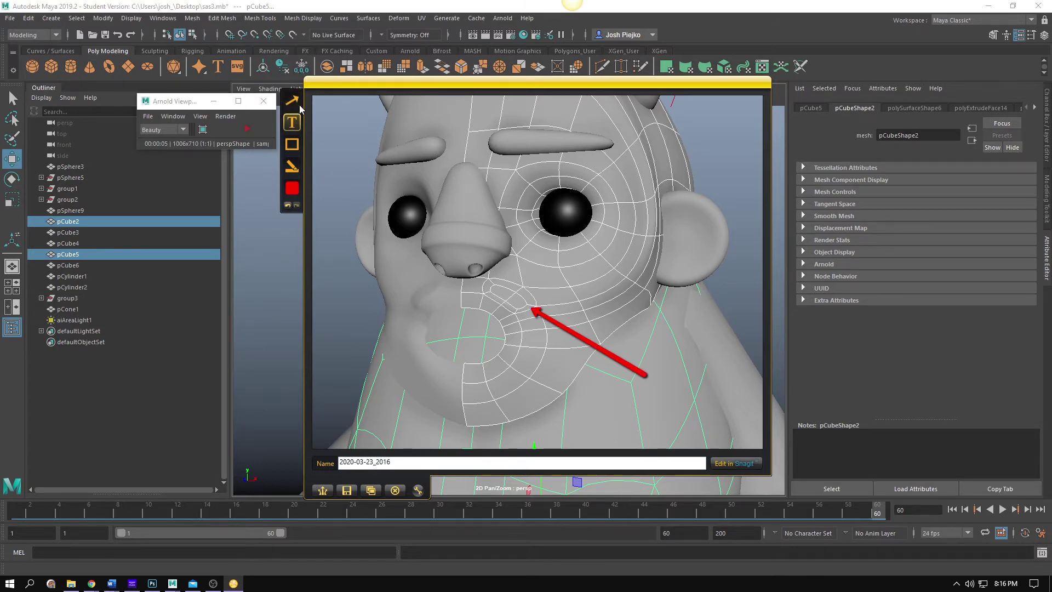
click(645, 358)
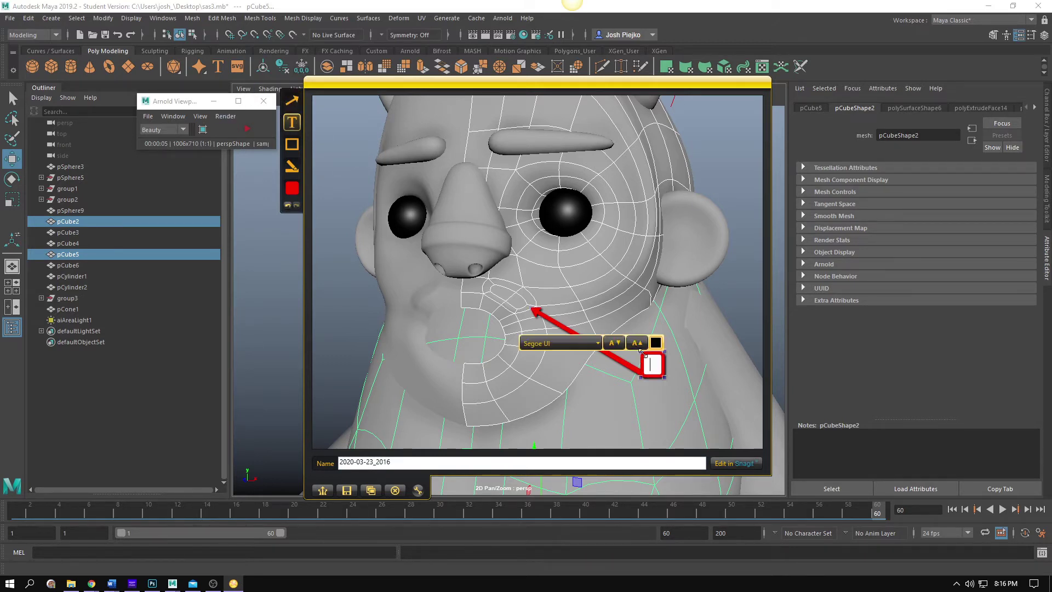
text(What )
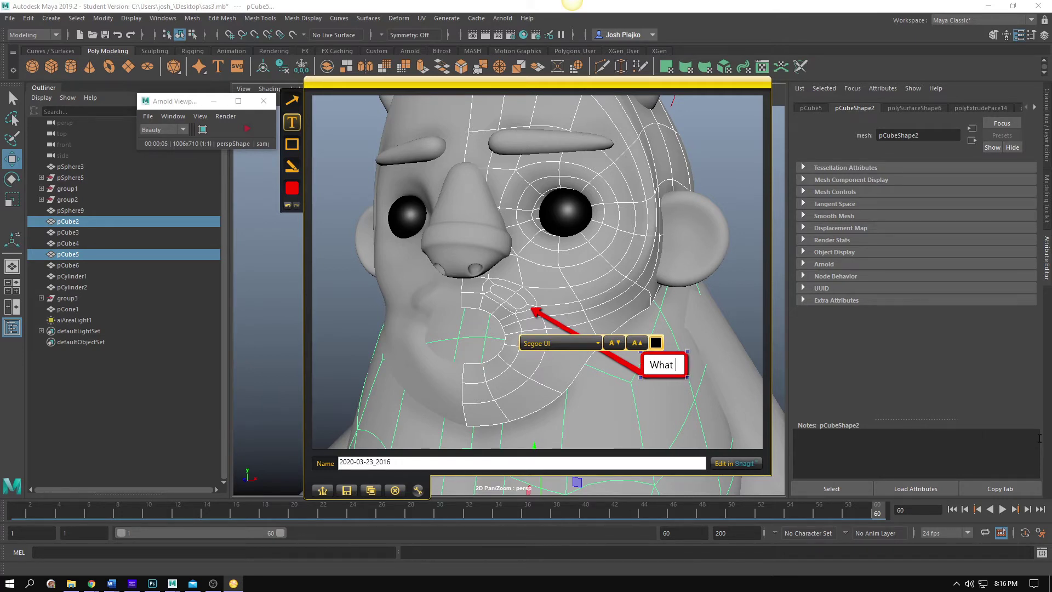
text(is up with this?)
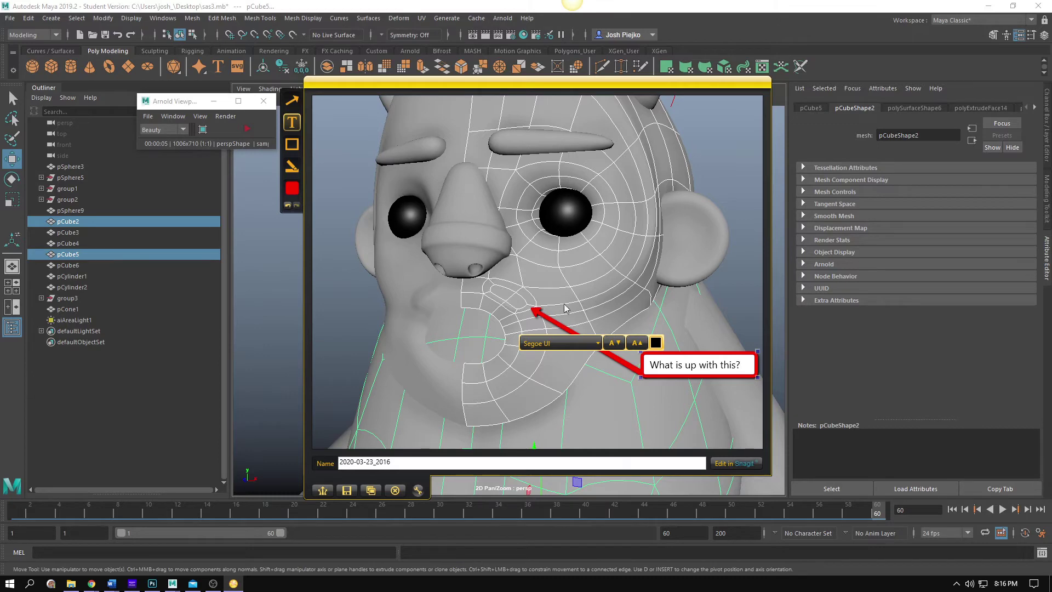
Save the annotated capture to the Desktop as the PNG file SasProblem
click(347, 491)
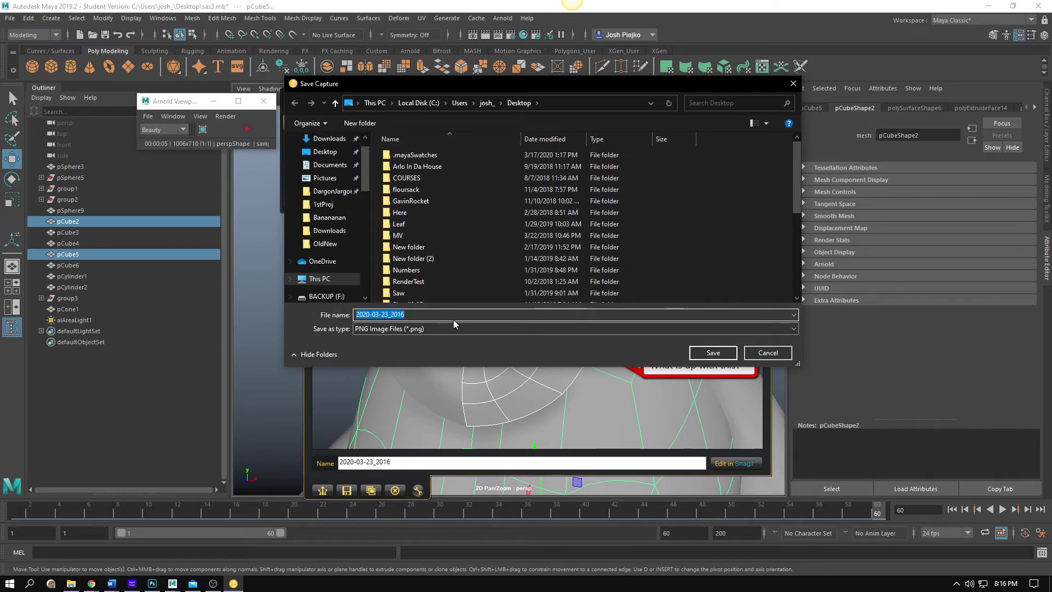
text(Sas)
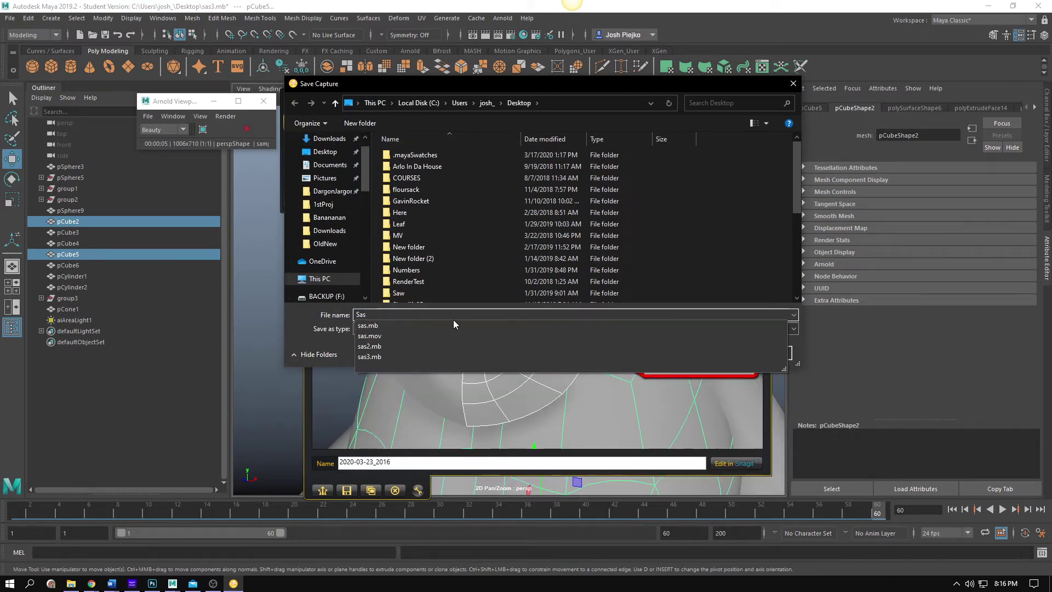
text(Problem)
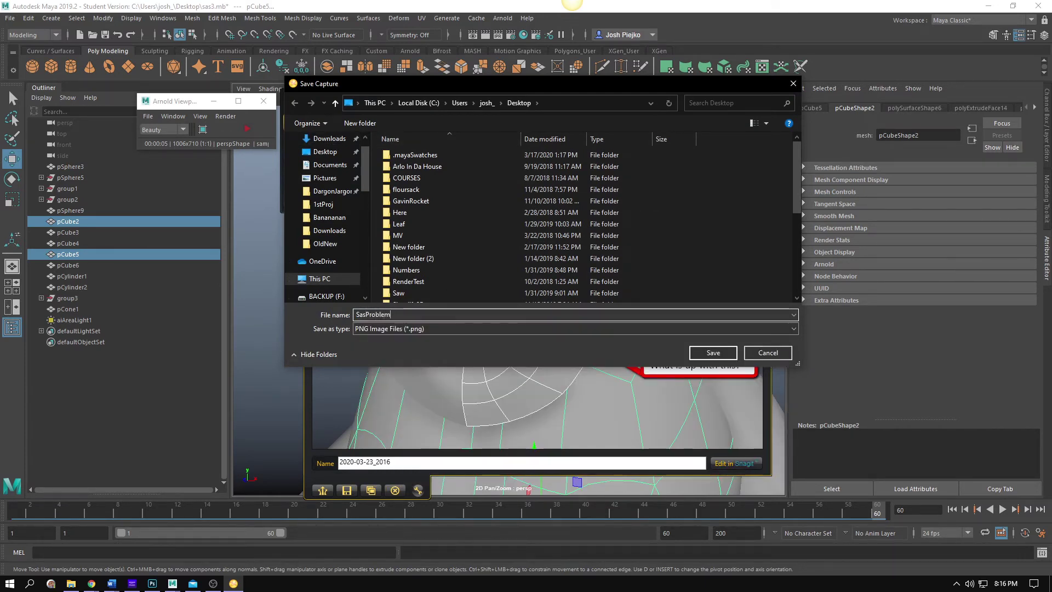
key(Return)
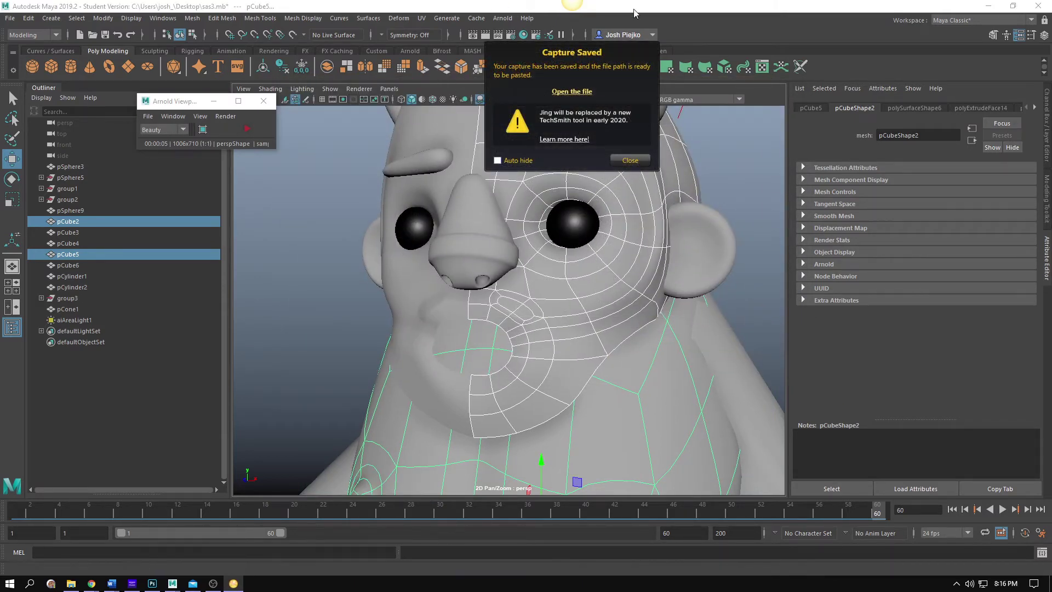
Start a new thread in the Bi-Weekly Journal forum with the student's full name as the subject
mouse_move(91, 583)
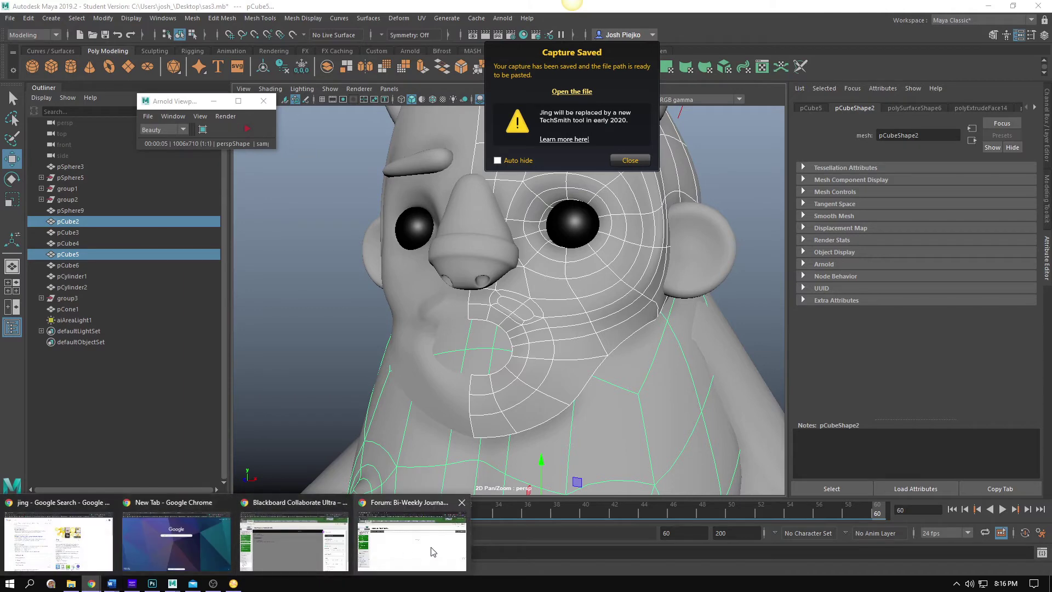
click(431, 551)
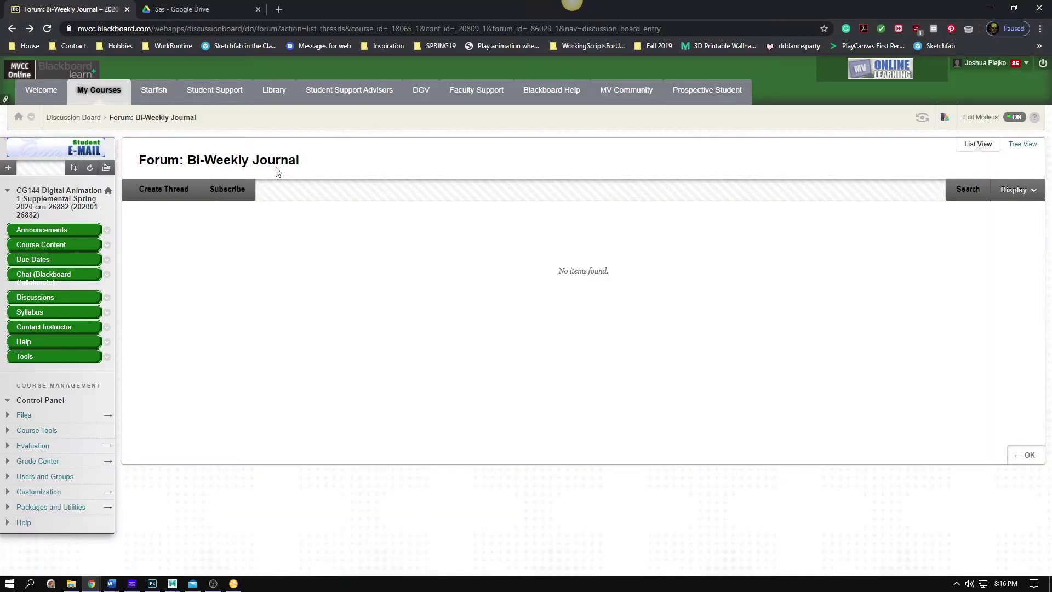
click(162, 197)
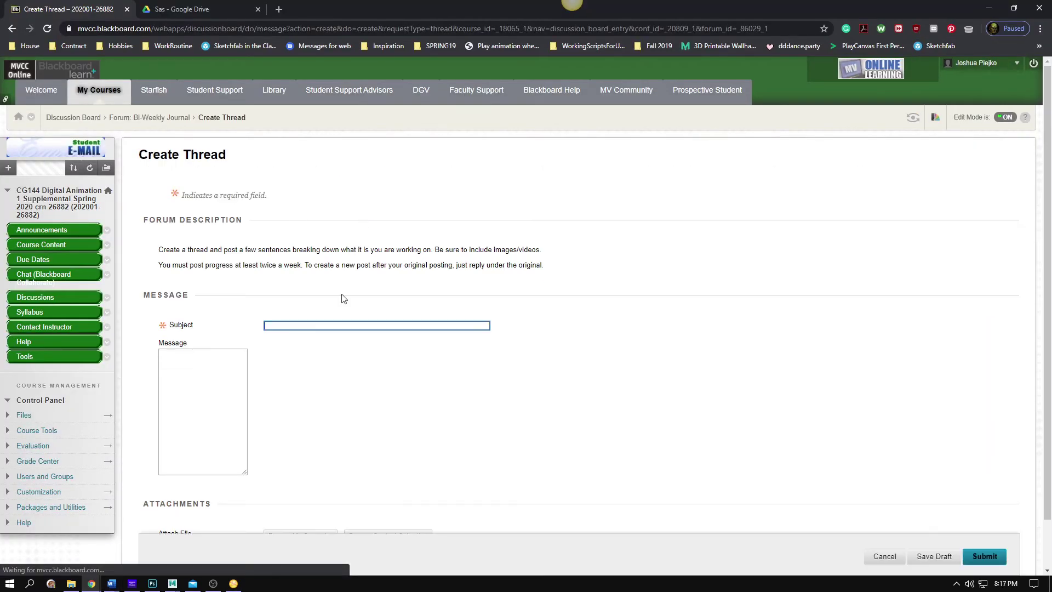
click(344, 324)
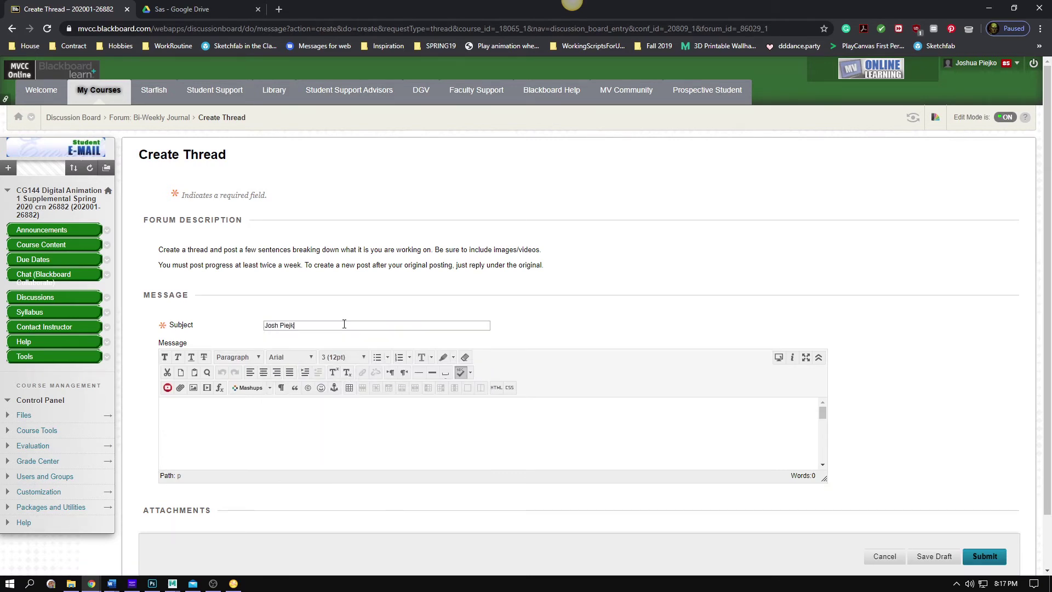
Write the message describing sasquatch modelling progress and mouth geometry issues, checking the spelling of 'sasquatch'
click(344, 324)
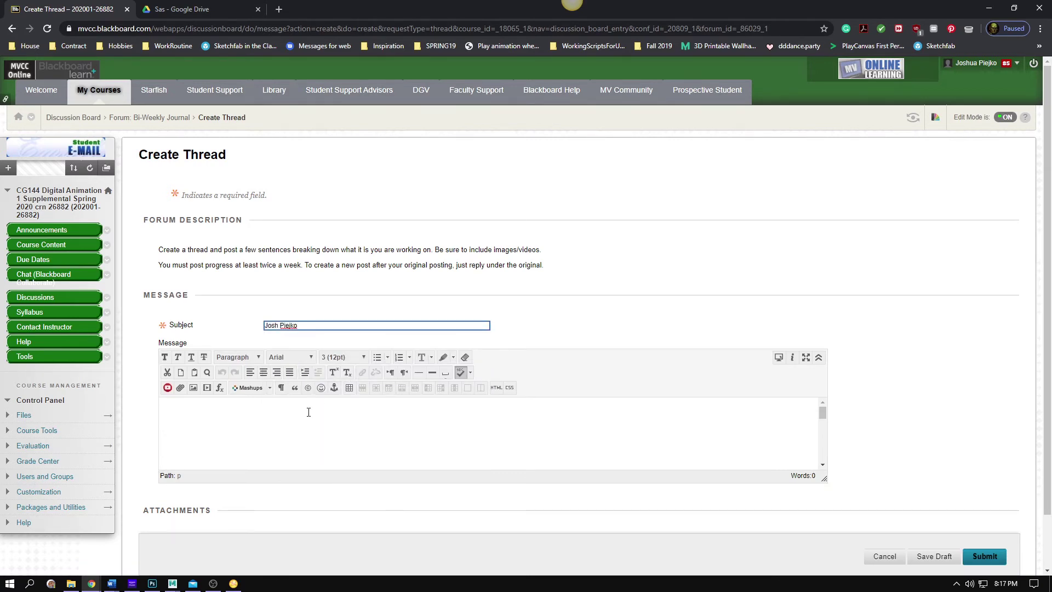
click(306, 411)
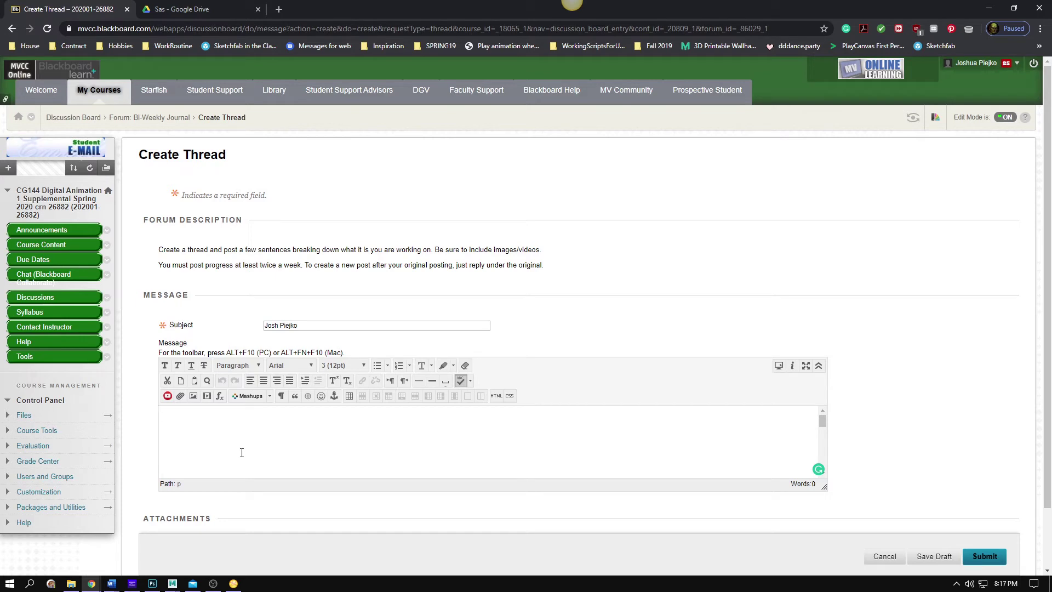
text(Cur)
text(the sasq)
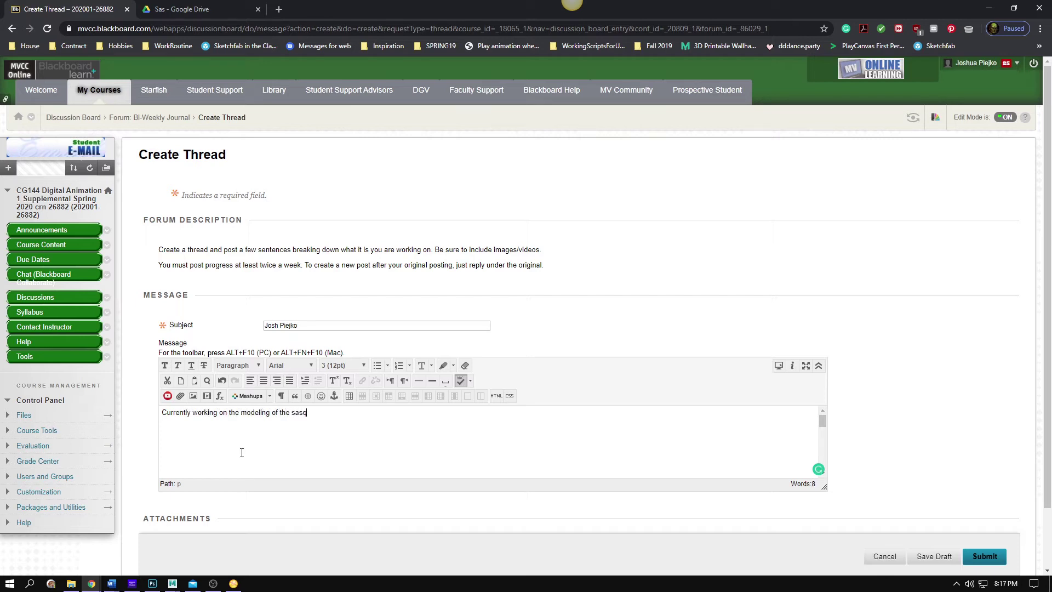
text(uatch. I'm a)
right_click(313, 418)
click(364, 414)
text(issues with the geometry around the mouth. See image. I'm also)
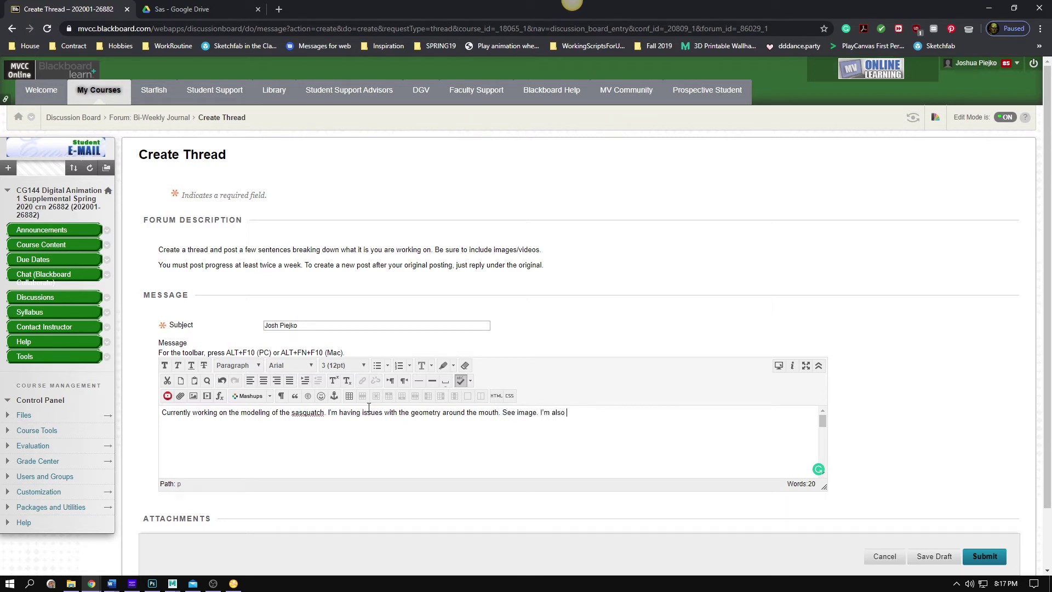
text(in the process of exploring the final look to the limbs...)
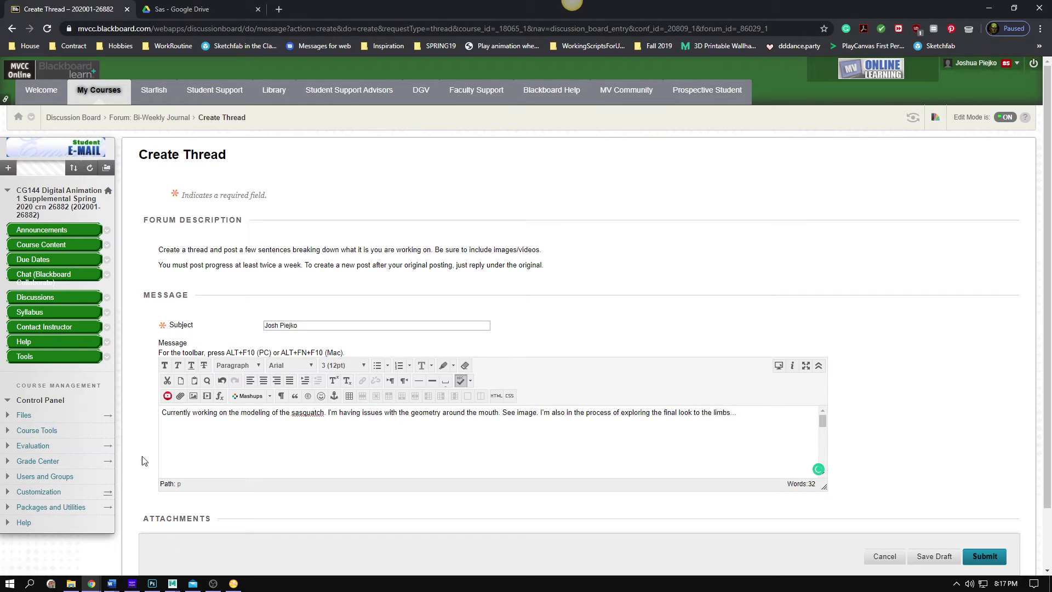
Upload SasProblem.png from the computer and insert its link into the message
click(181, 396)
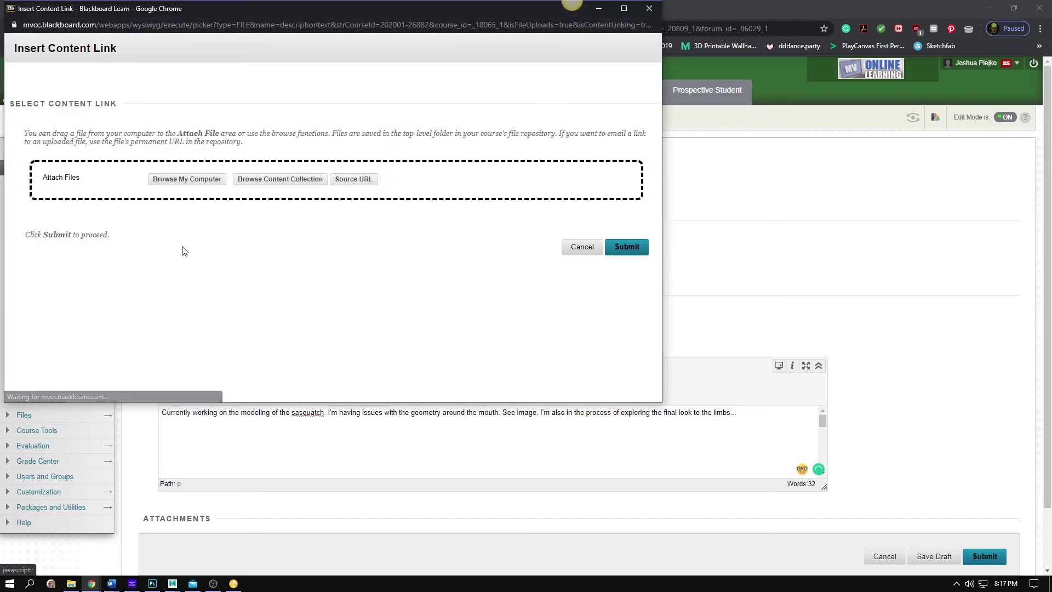
click(202, 183)
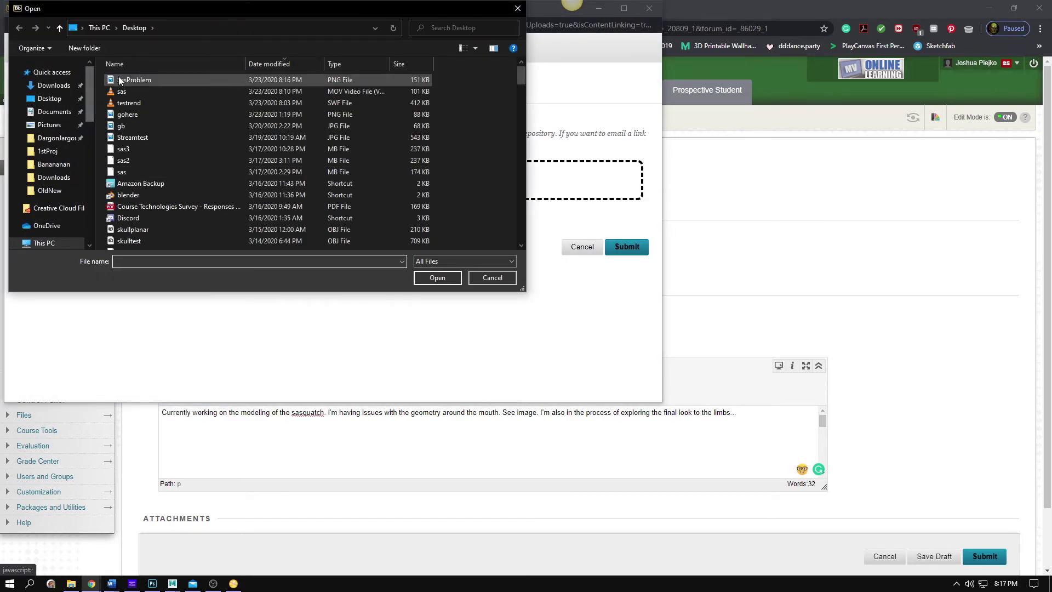
click(120, 81)
click(437, 277)
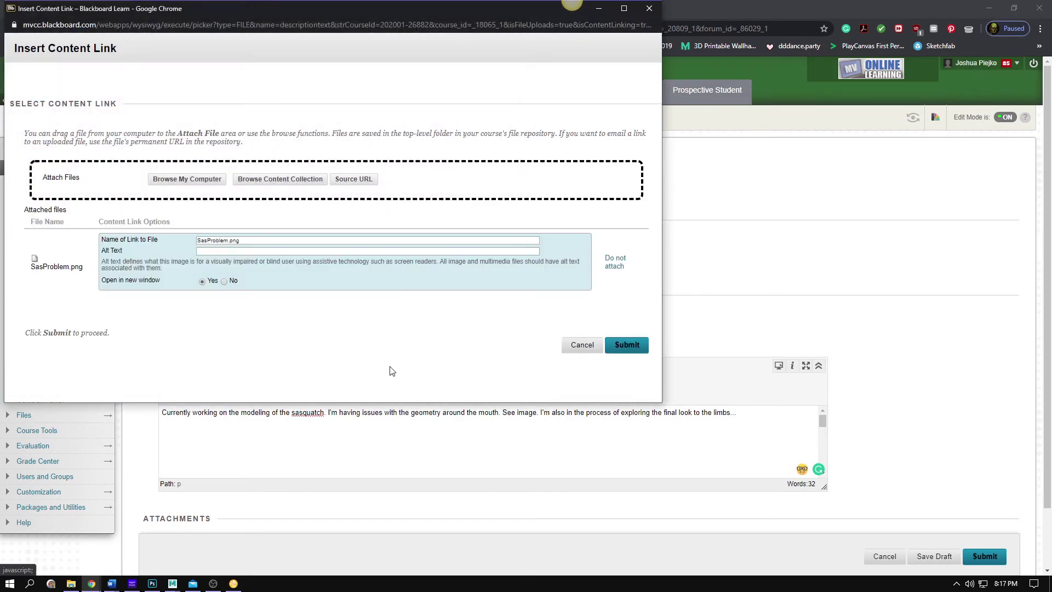
click(635, 345)
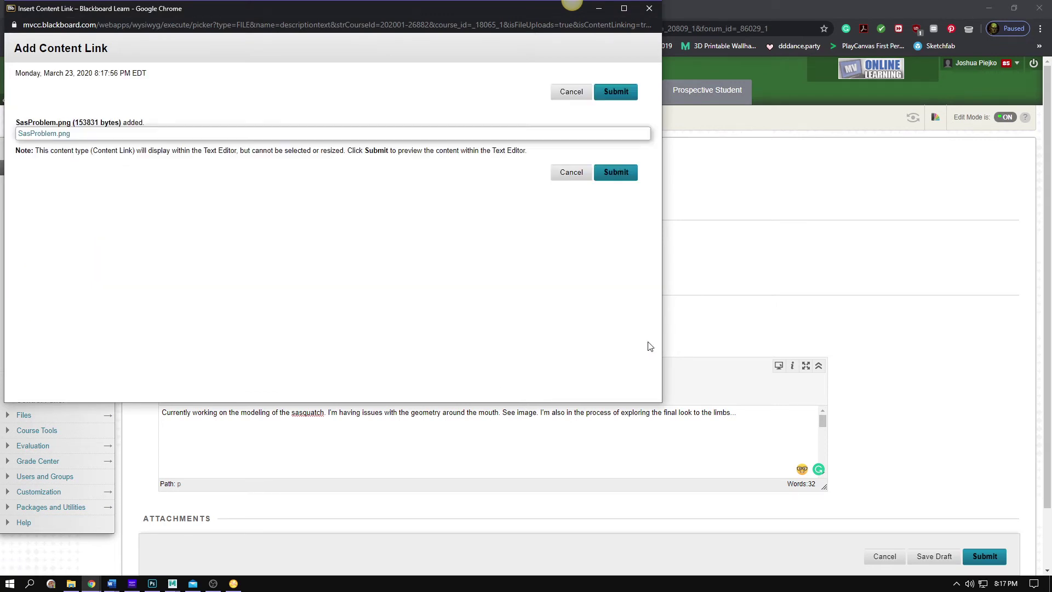
click(607, 173)
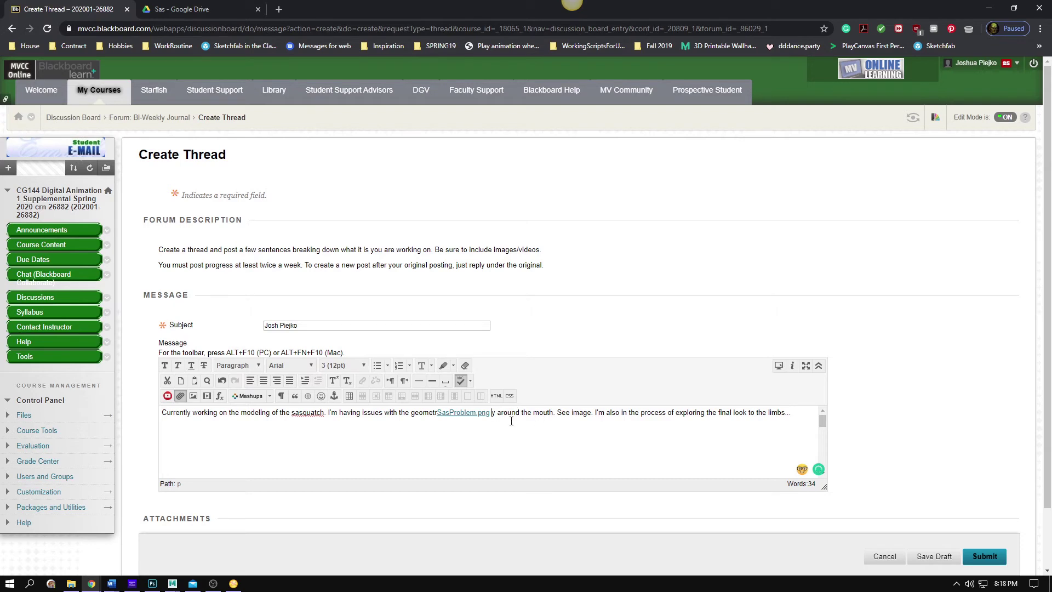
Complete 'geometry' before the SasProblem.png link and delete the stray y after it
click(489, 414)
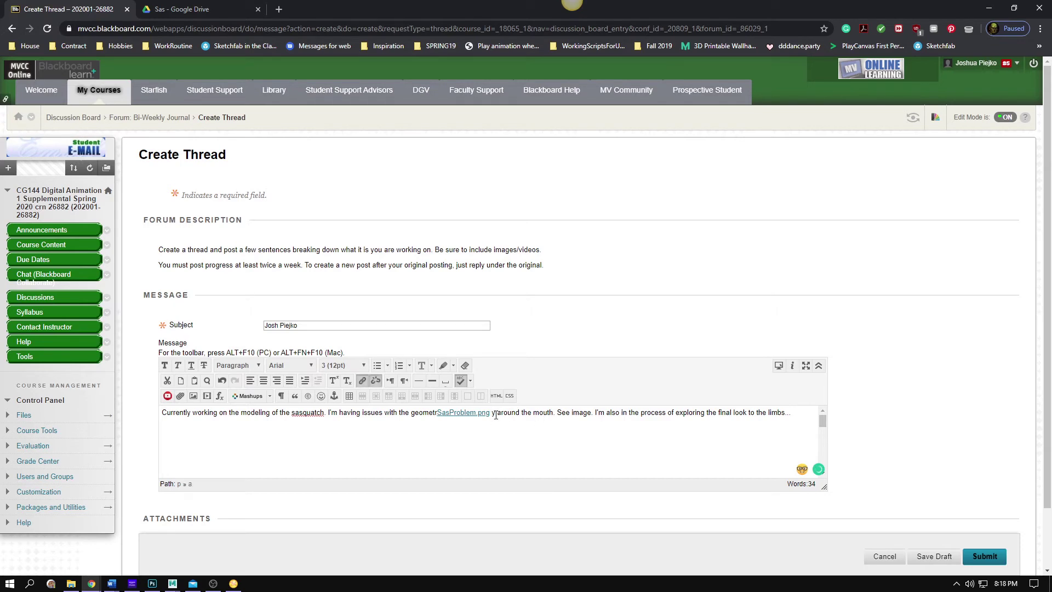
click(436, 412)
text(y)
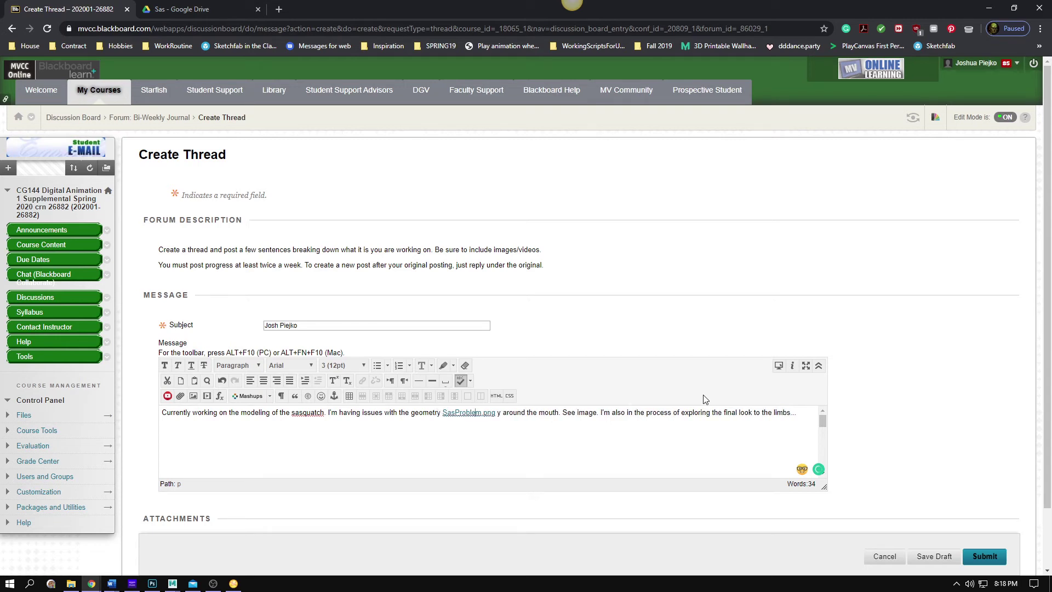
key(BackSpace)
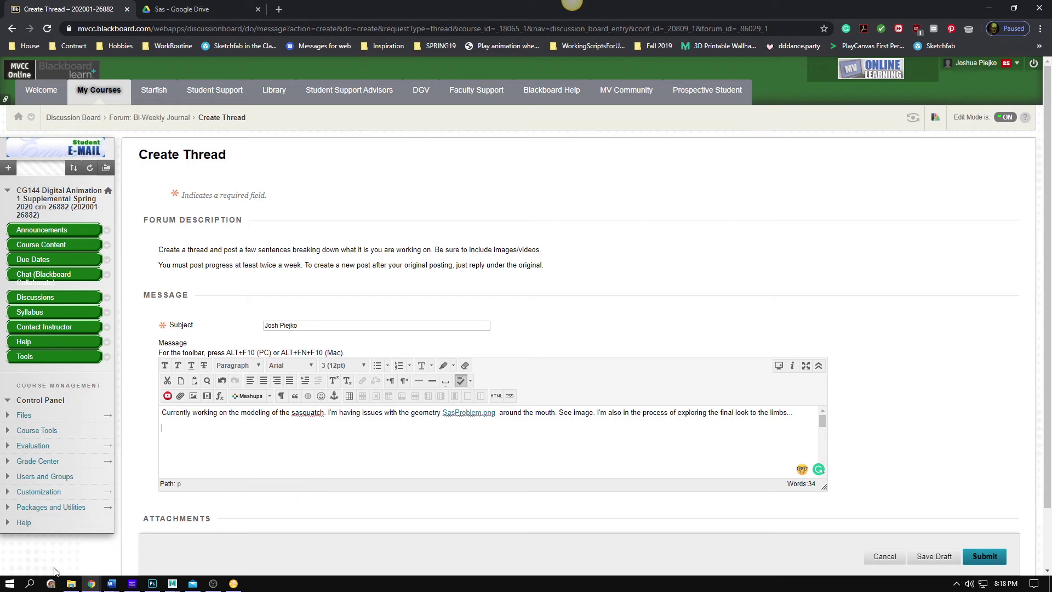
click(71, 583)
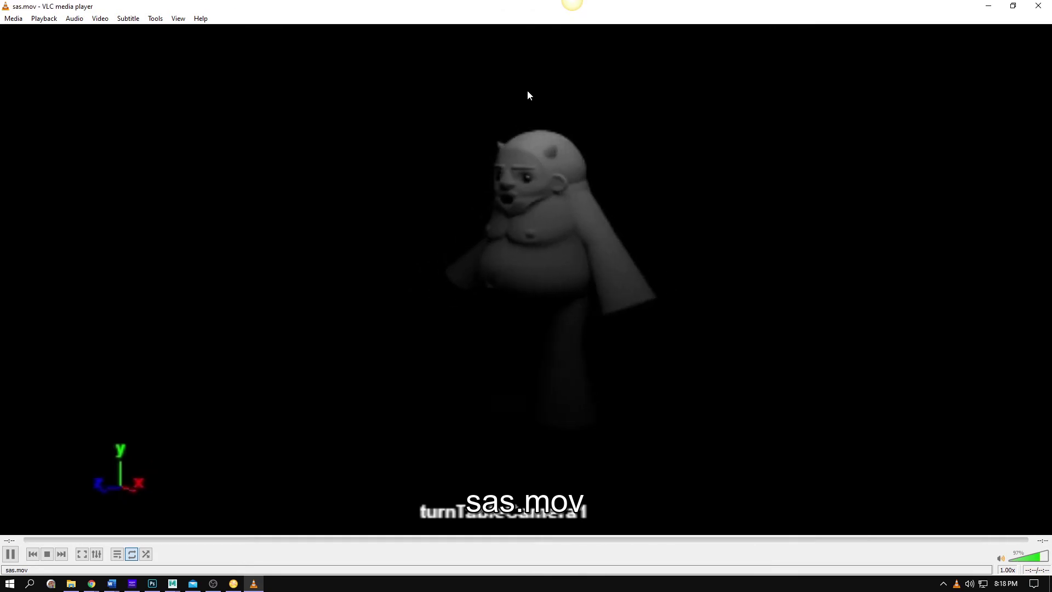
click(1043, 6)
In the Drive Sas folder, copy a shareable link to sas.mov from its context menu
click(316, 435)
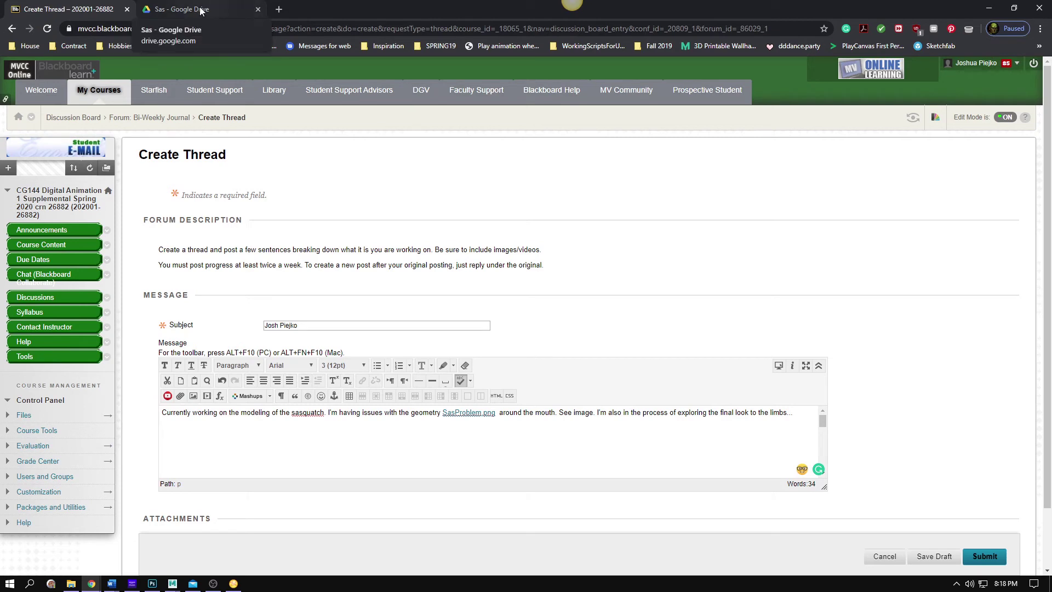
click(230, 8)
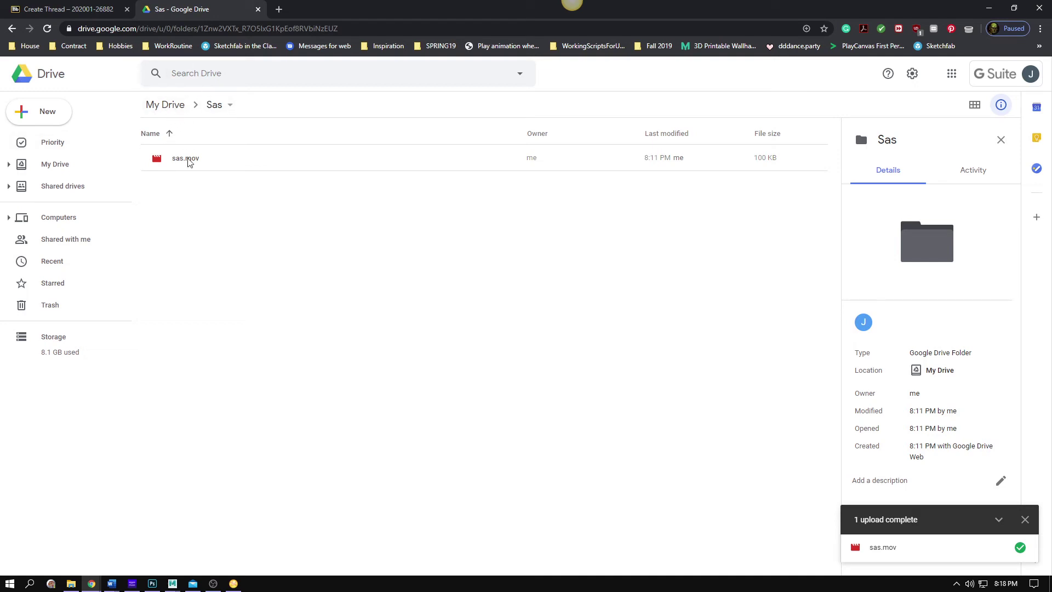
click(188, 162)
right_click(202, 162)
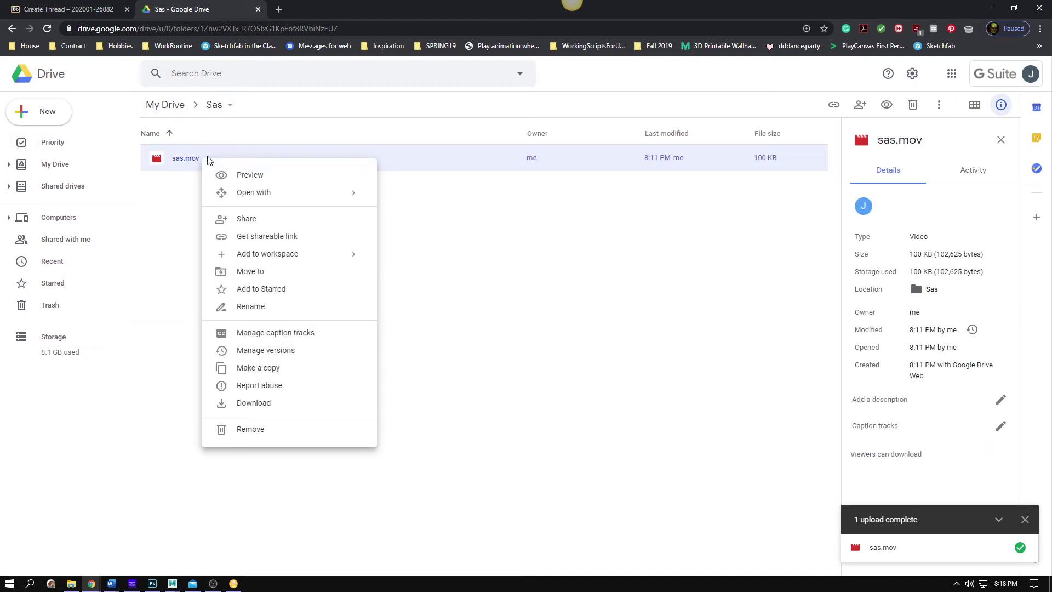
click(290, 241)
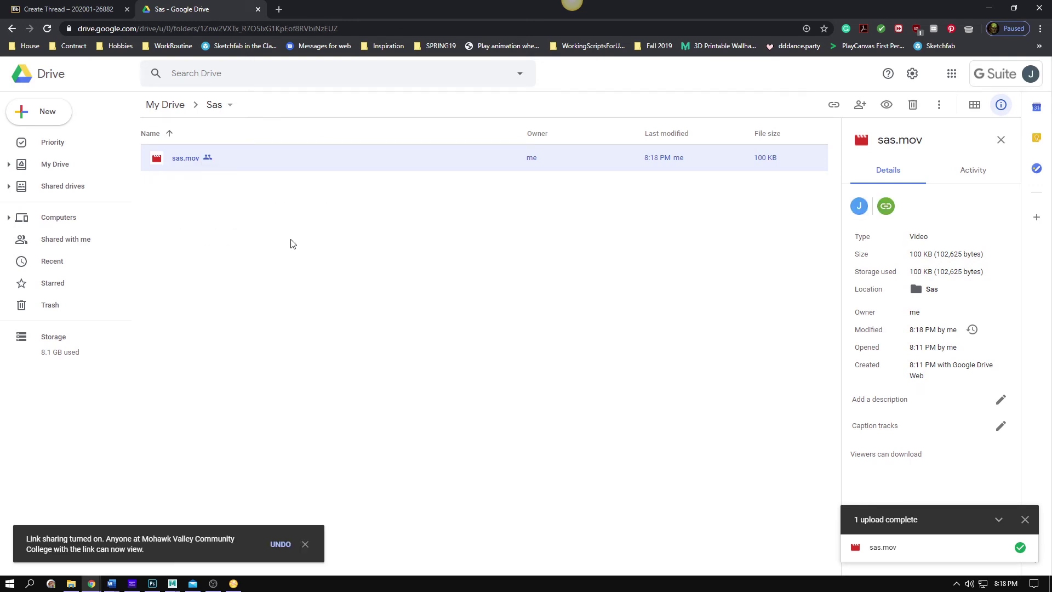
Set sas.mov sharing to 'Anyone with the link' can view, copy the link, and return to Blackboard
right_click(206, 159)
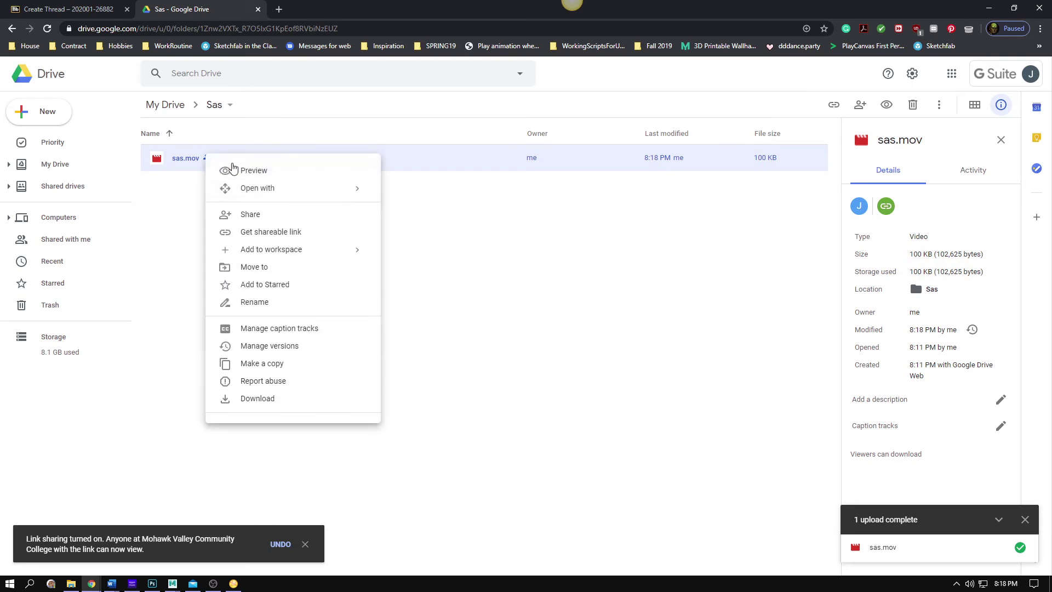
click(282, 232)
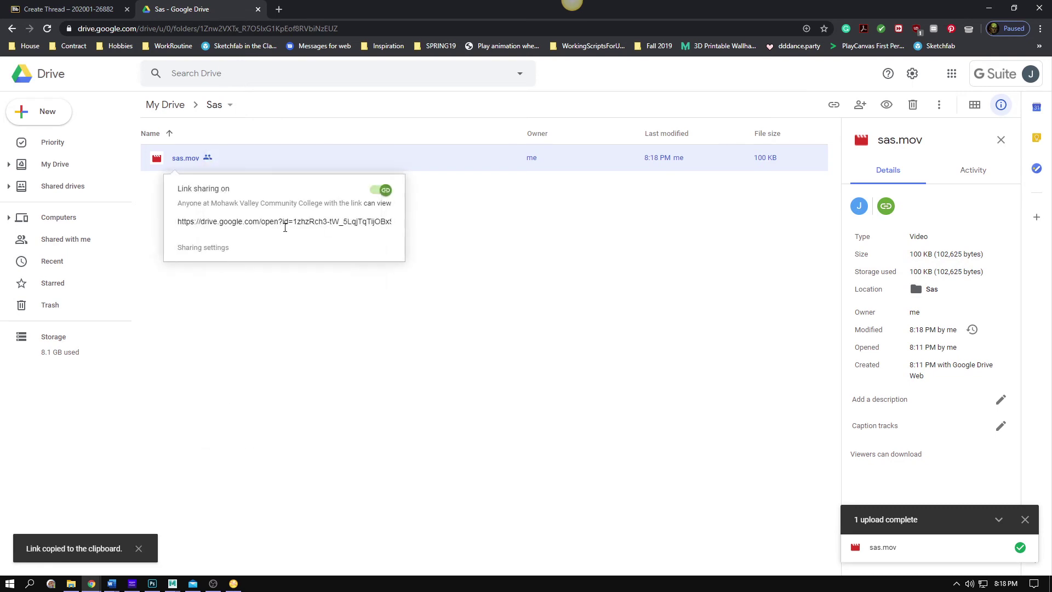
click(221, 249)
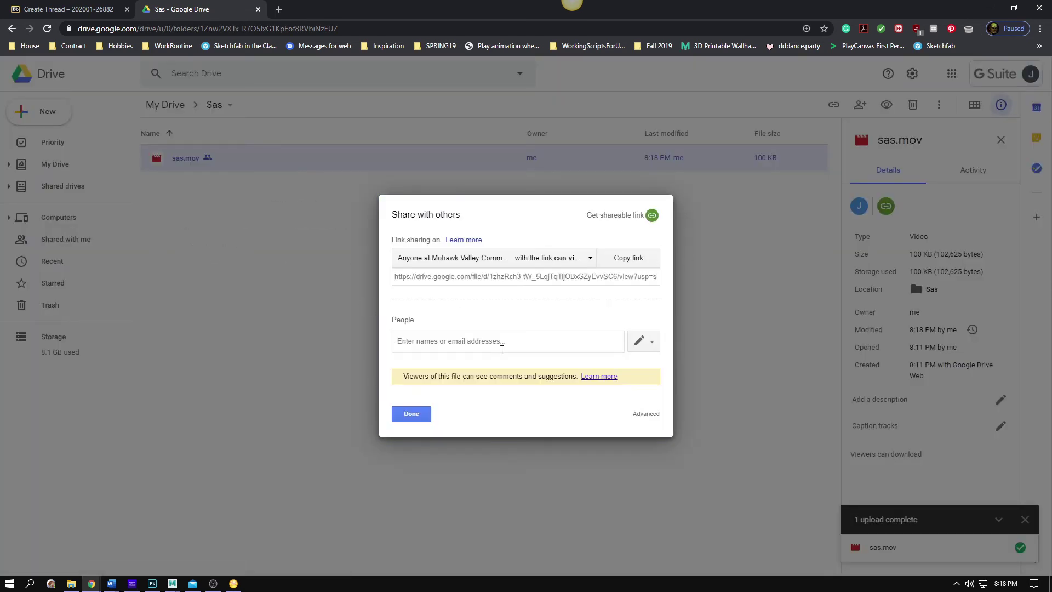
click(536, 258)
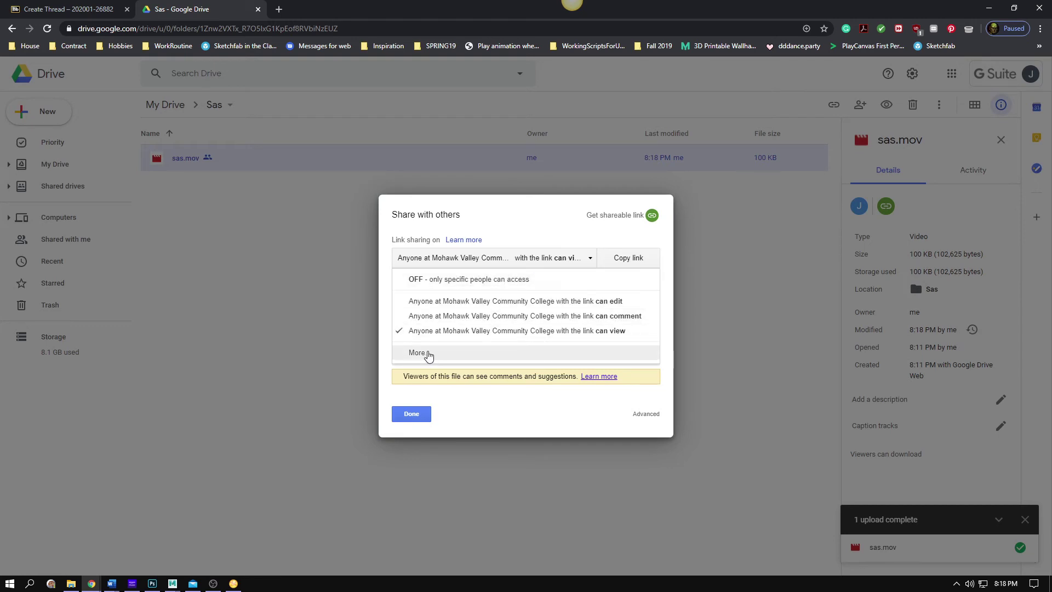
click(430, 355)
click(406, 252)
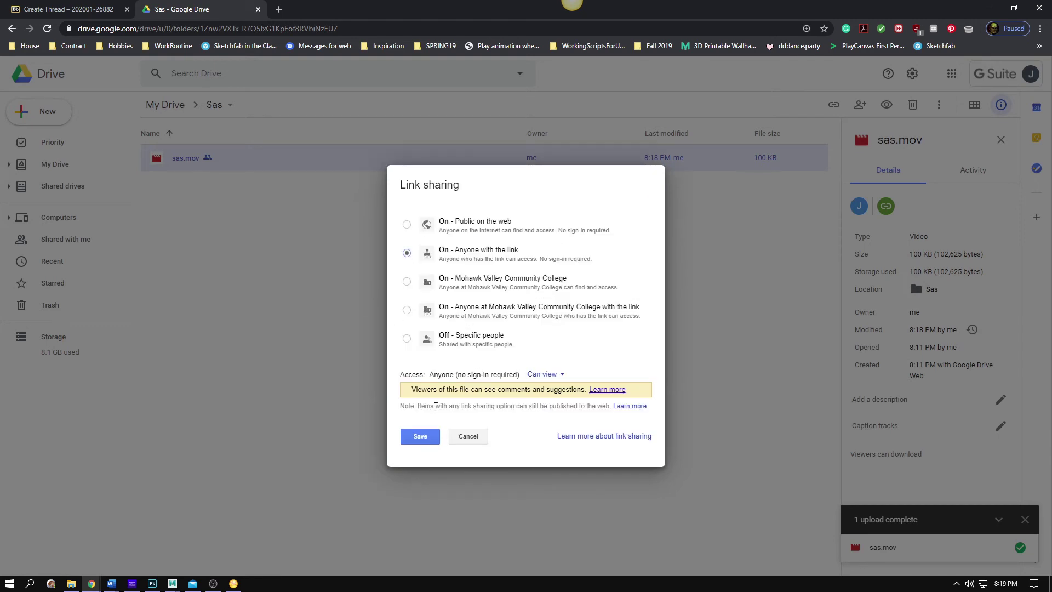
click(420, 436)
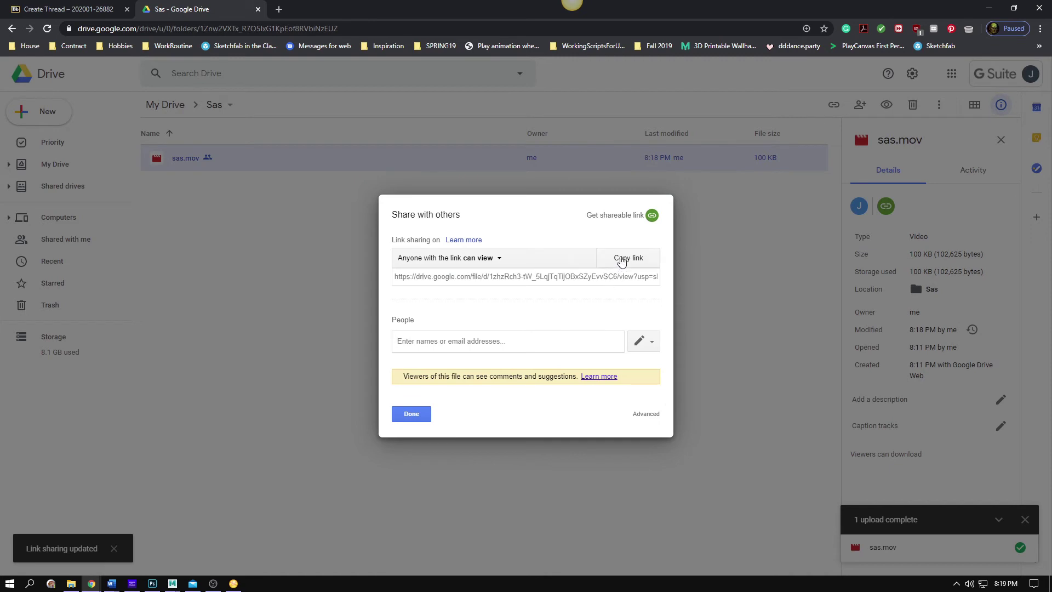
click(625, 258)
click(412, 413)
click(76, 8)
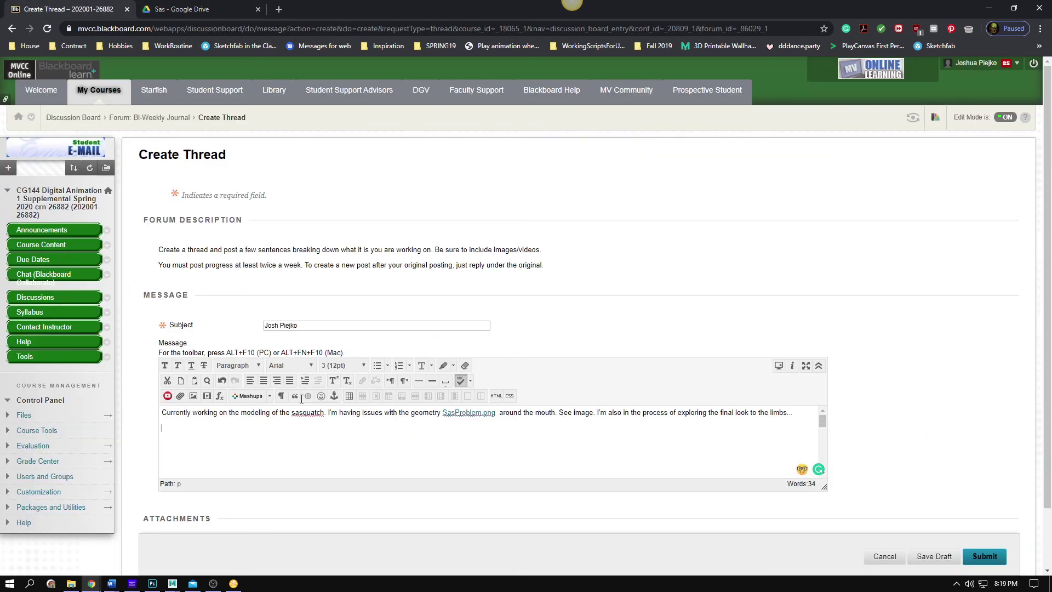
Write 'See video' on a new line below the message paragraph and select it
key(ctrl+v)
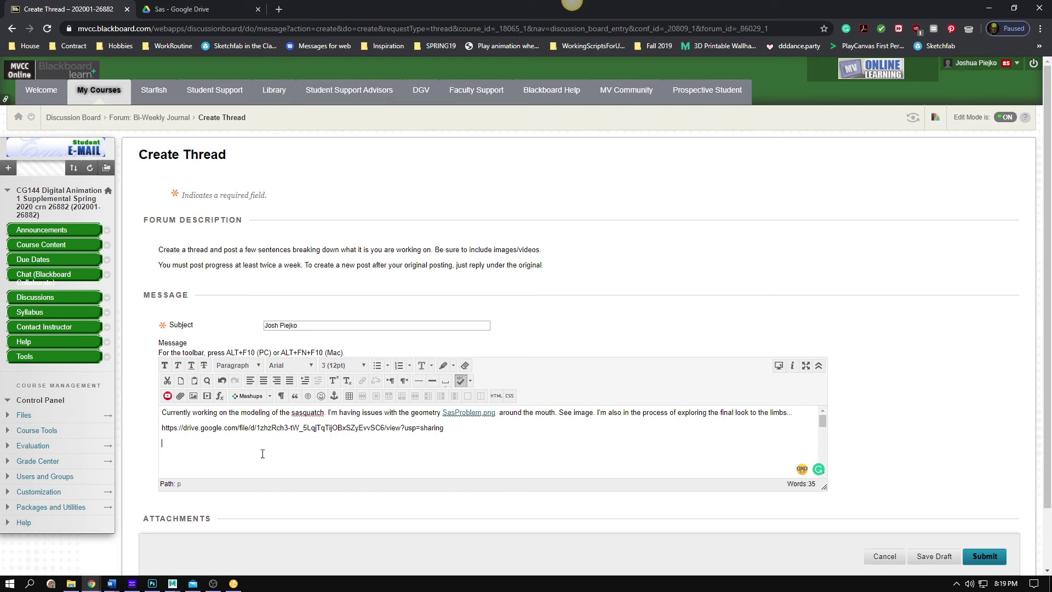
key(ctrl+z)
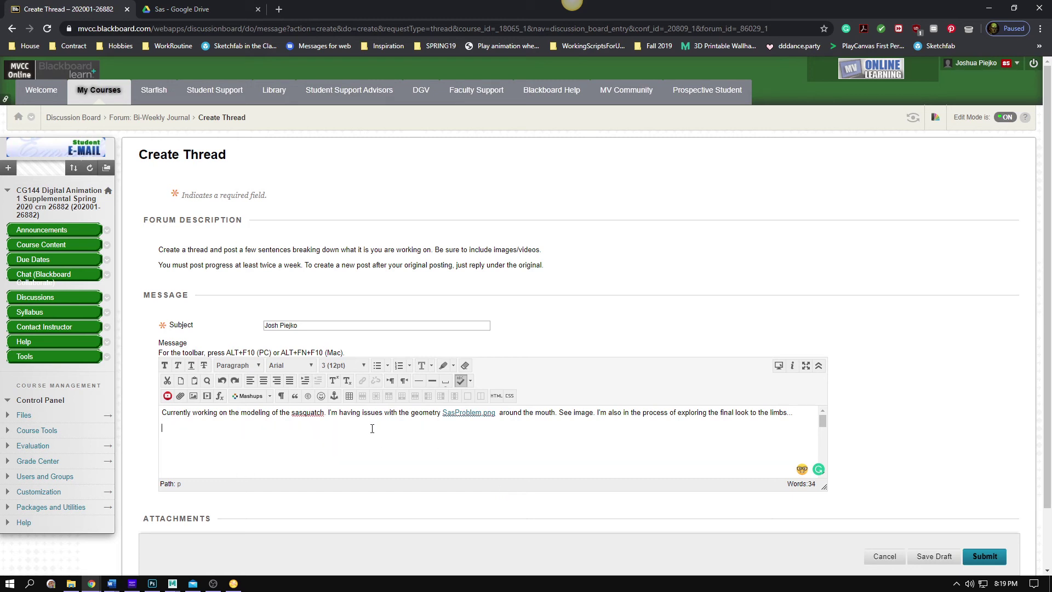
text(See video)
drag(218, 446, 122, 449)
Link 'See video' to the Google Drive video URL, opening in a new window
right_click(179, 431)
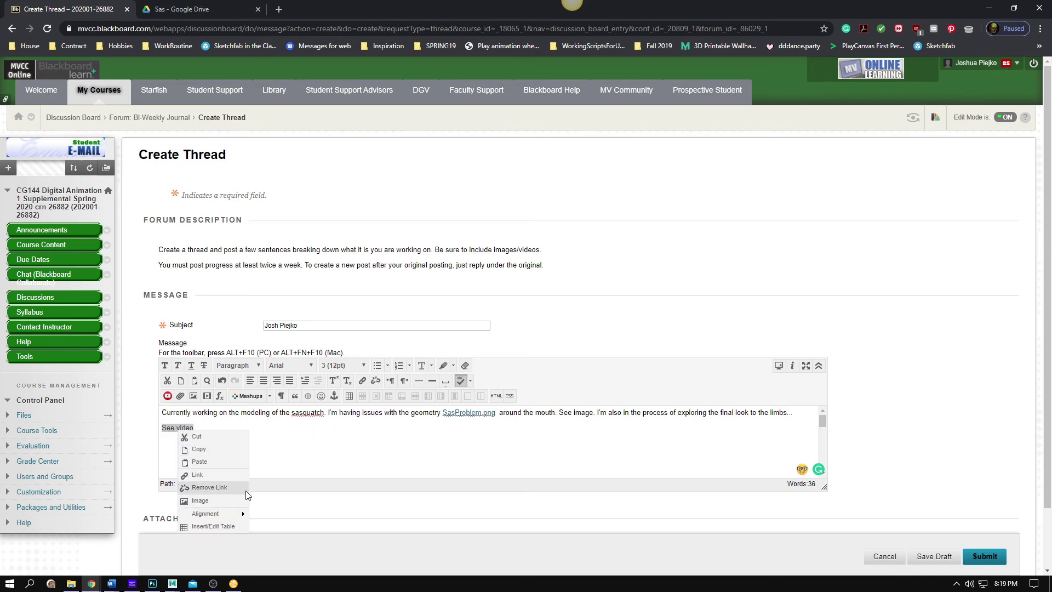
click(197, 474)
click(333, 173)
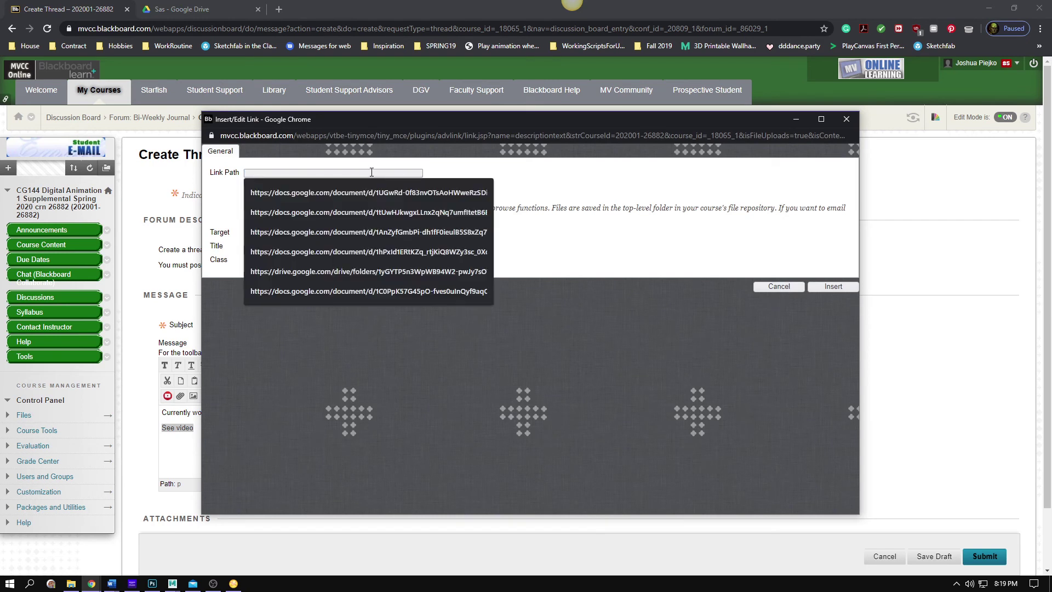
click(433, 196)
click(340, 241)
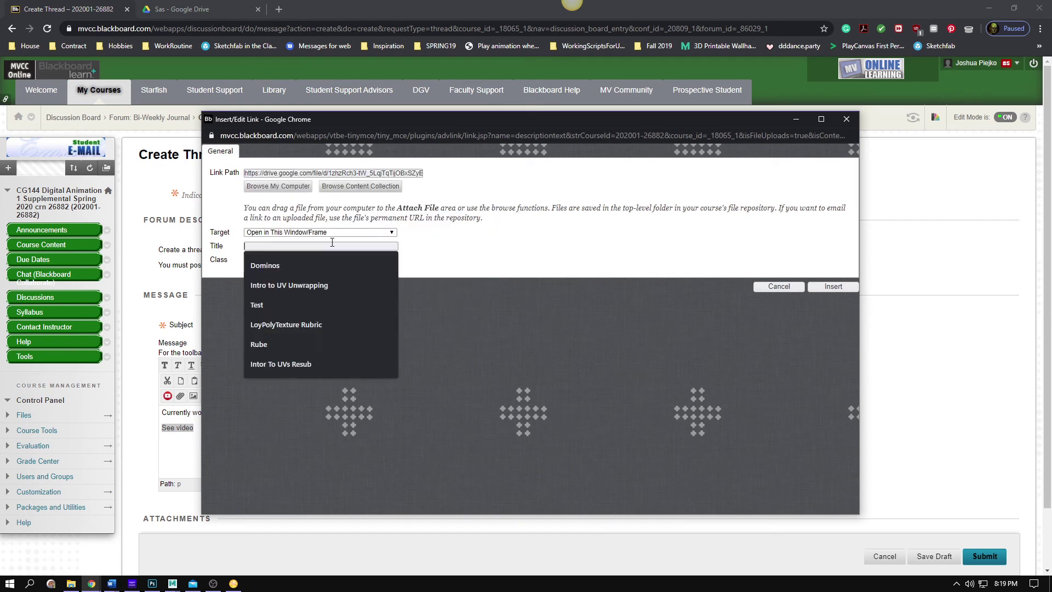
click(331, 230)
click(354, 242)
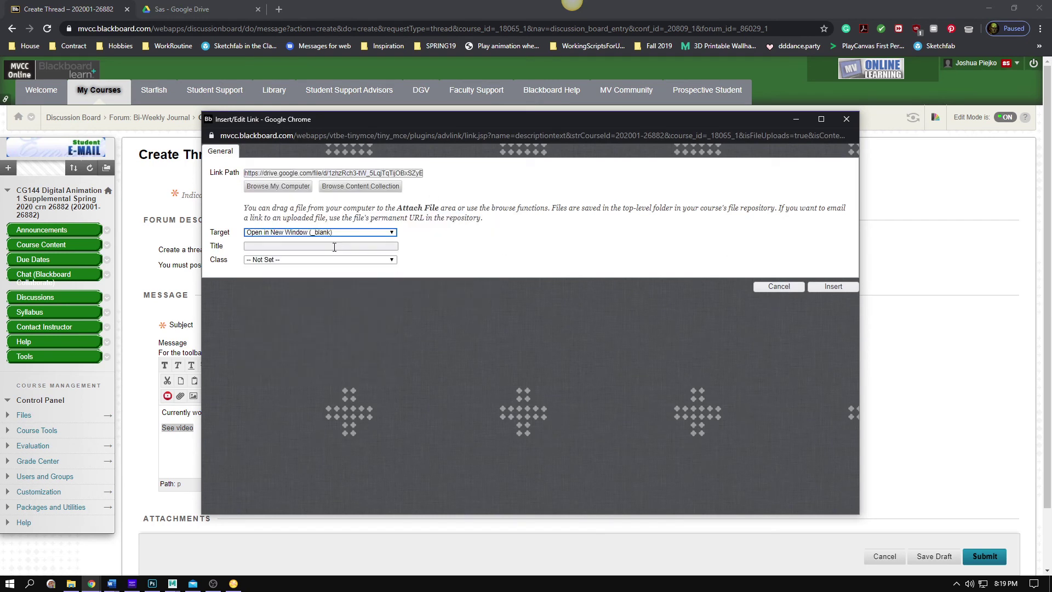
Title the link 'SasVid', insert it, and submit the thread
click(336, 245)
click(500, 242)
click(311, 245)
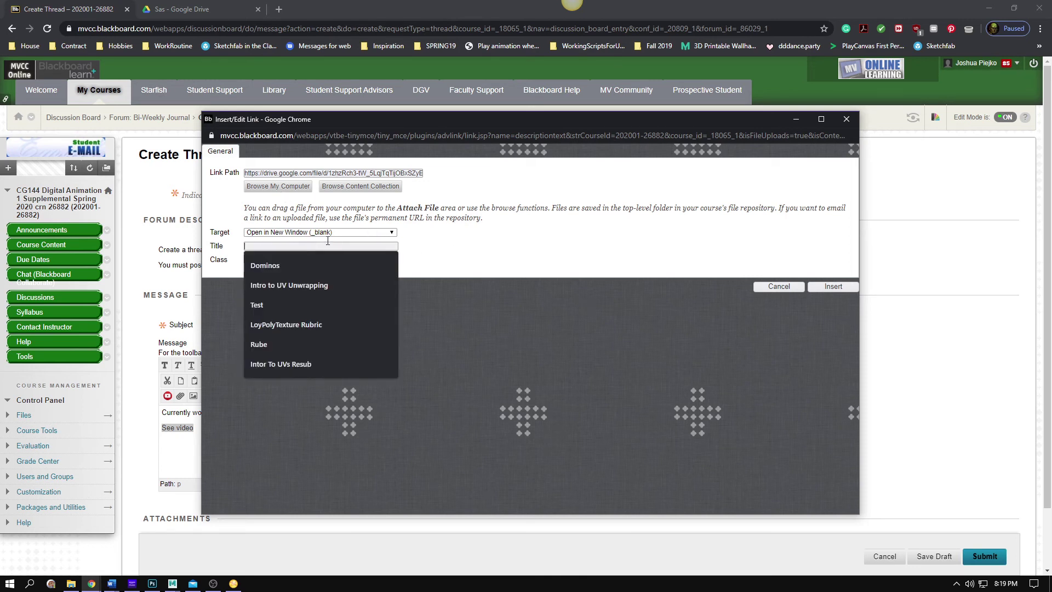
text(SasVid)
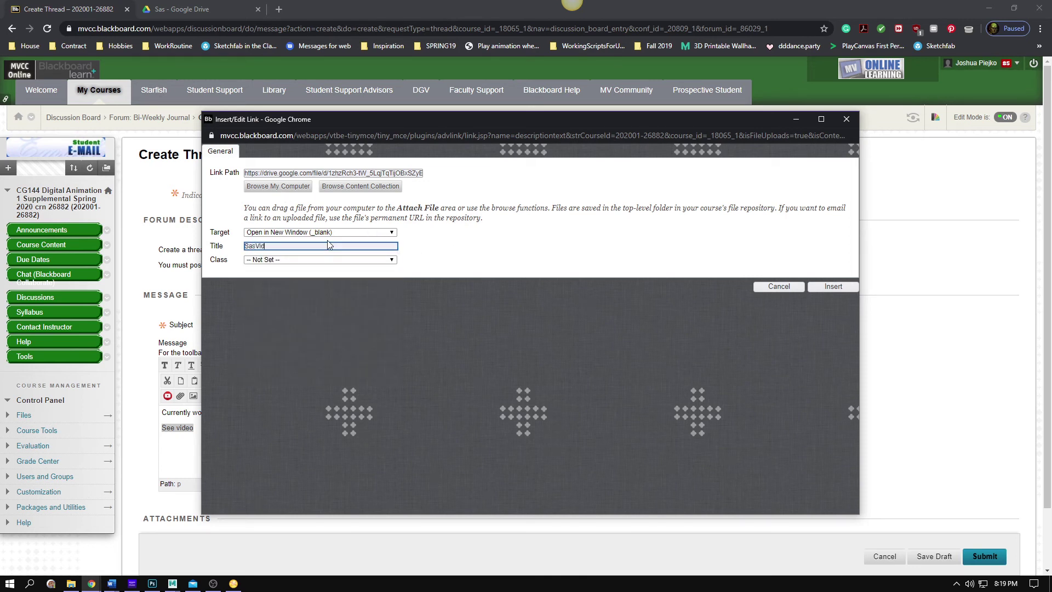
click(832, 286)
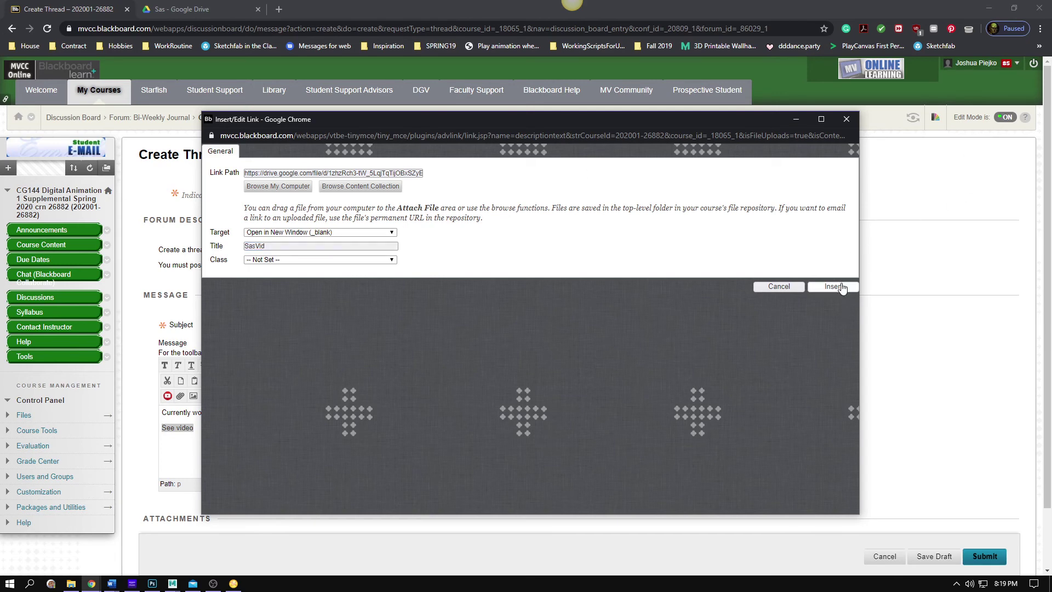
click(984, 556)
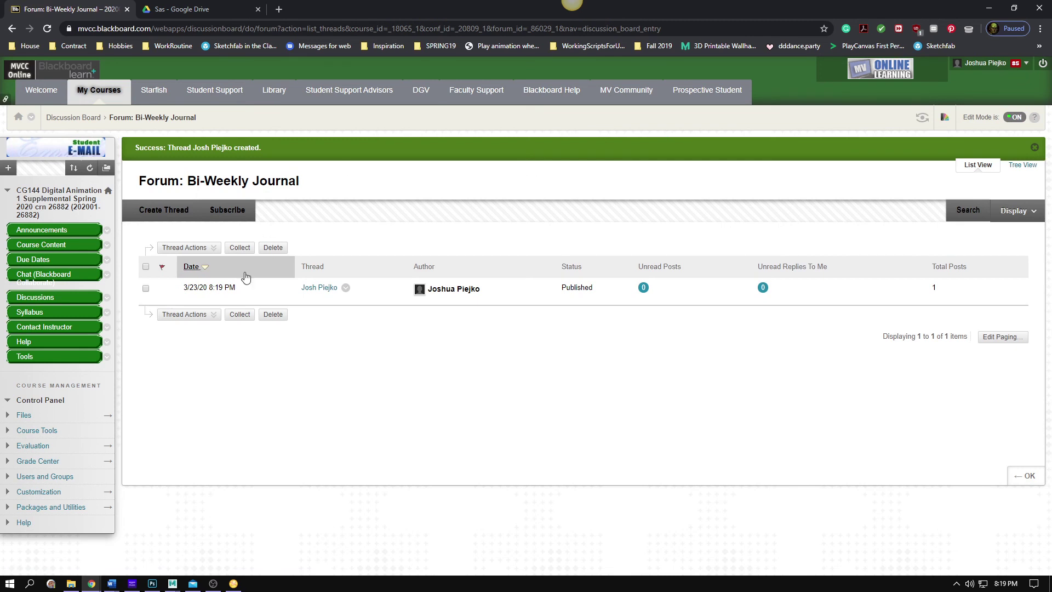
Open the posted thread, view its SasProblem.png attachment in a new tab, then return
click(326, 287)
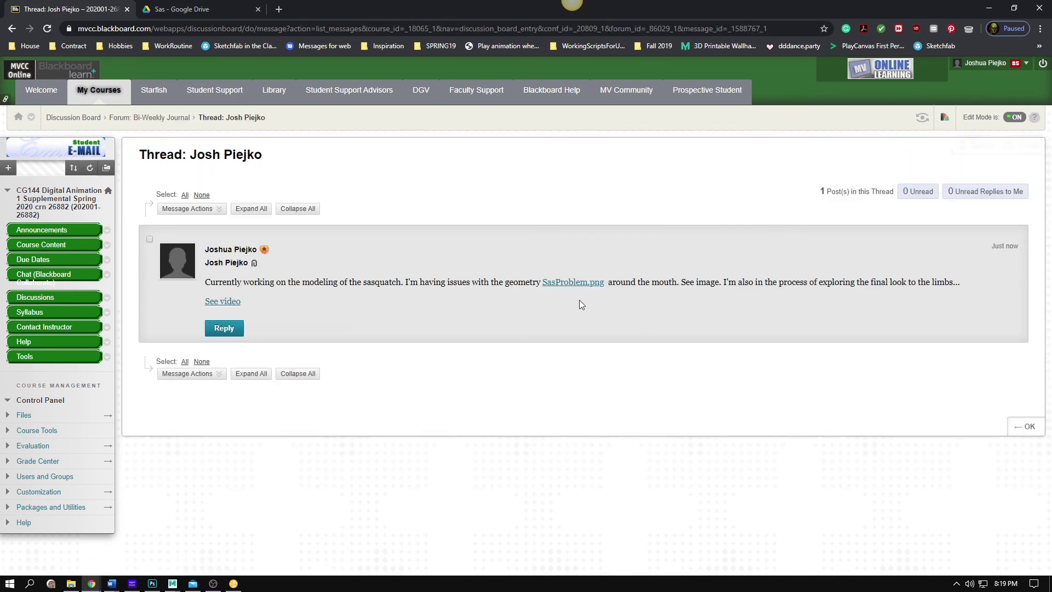
click(581, 282)
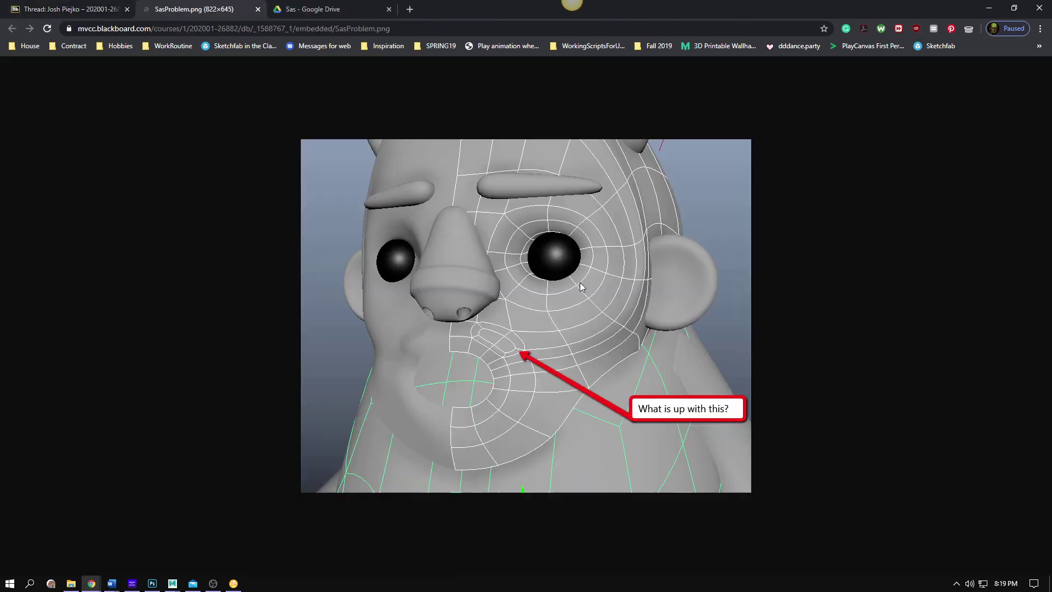
click(75, 13)
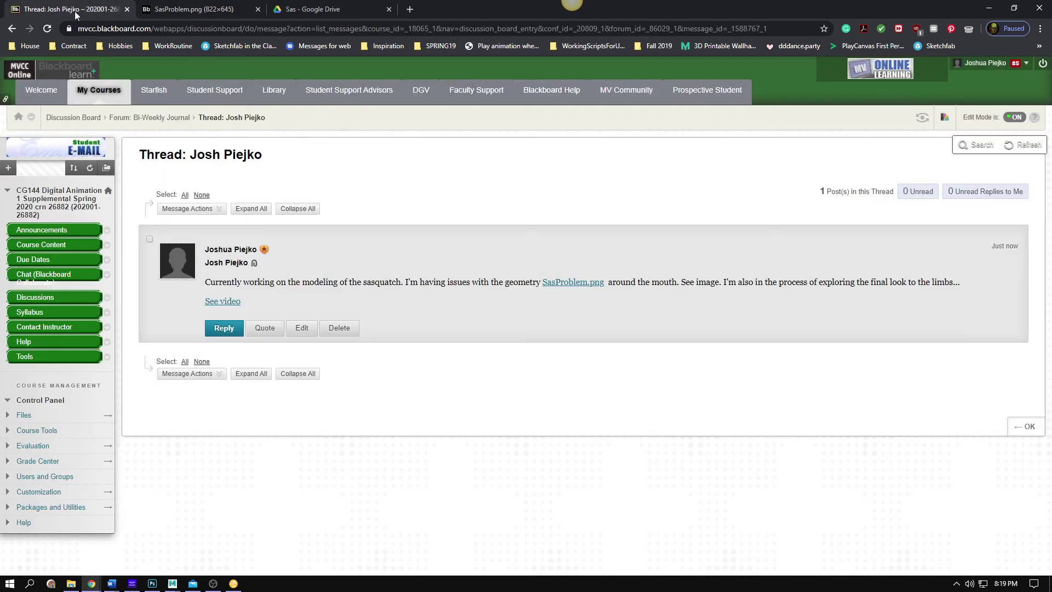
click(223, 303)
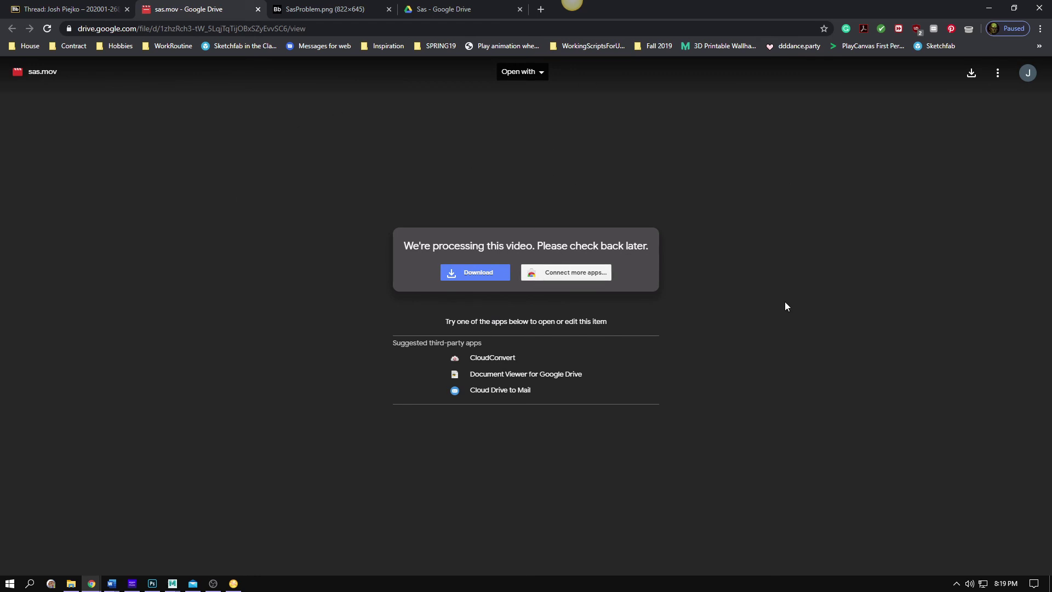
click(126, 7)
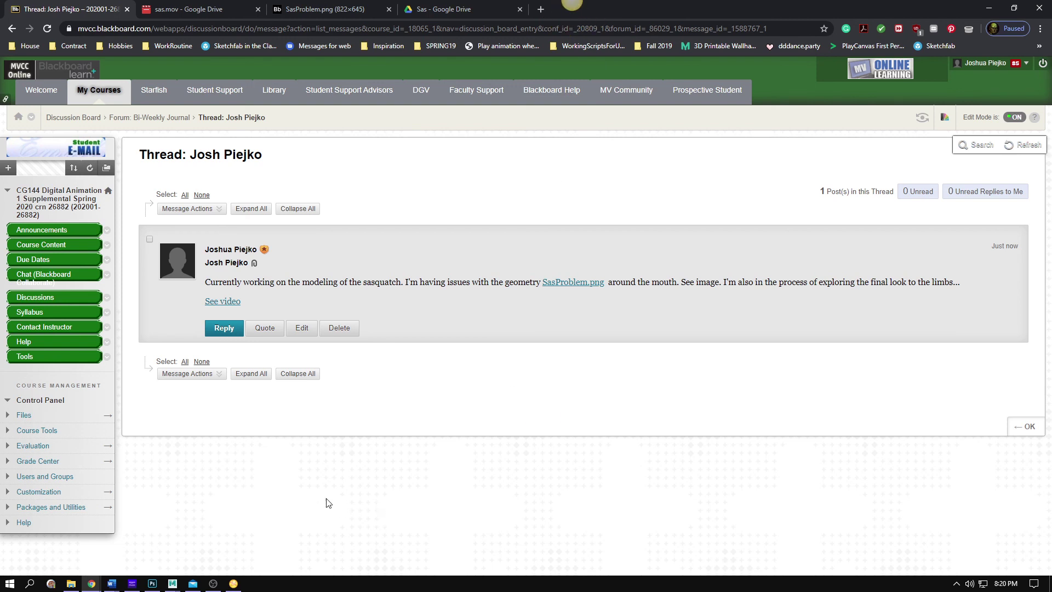
click(175, 208)
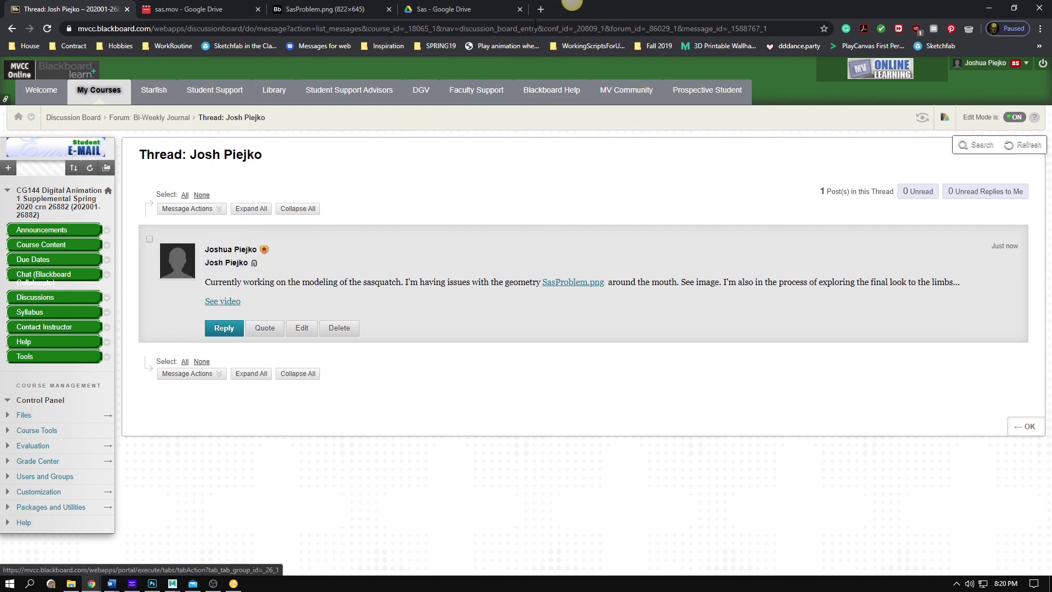